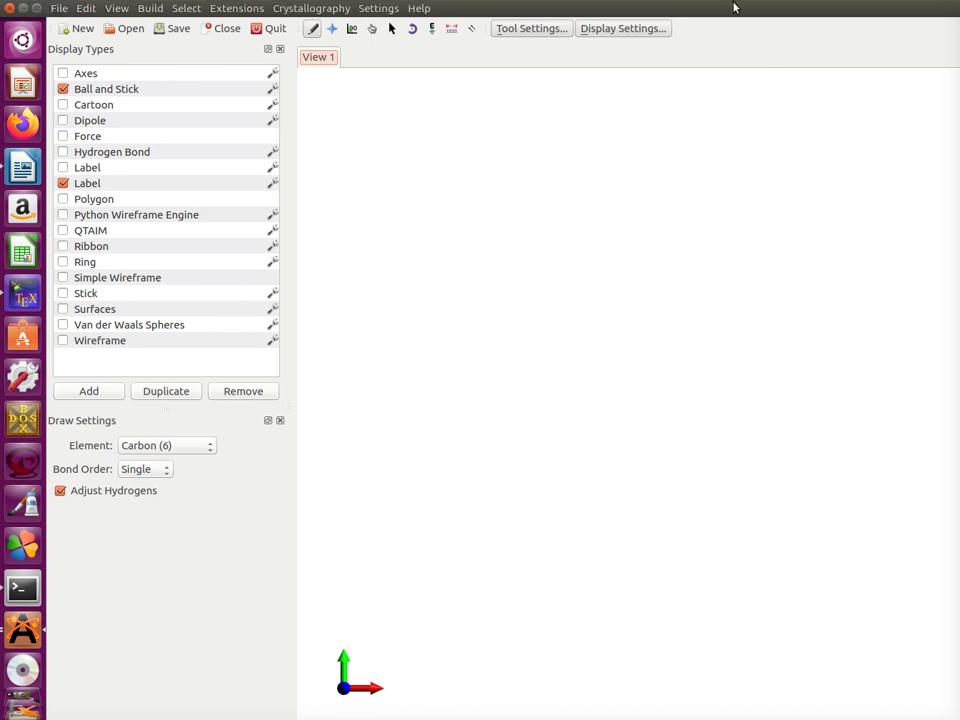
Step: Draw two carbons, then turn hydrogen H5 into a third carbon to make propane
left_click(410, 233)
left_click(516, 240)
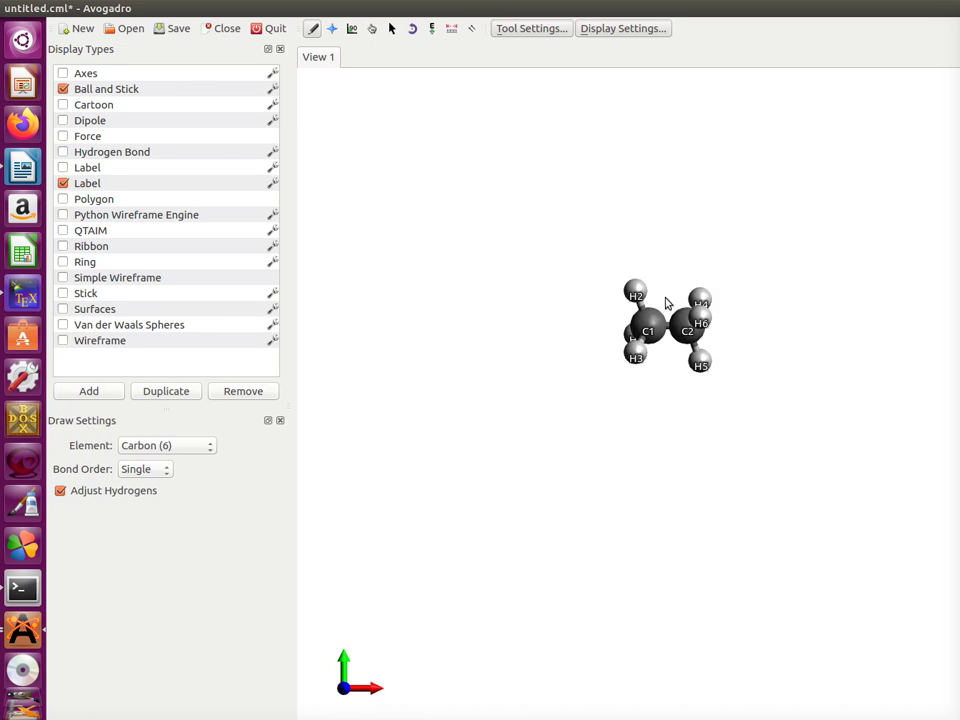
left_click(701, 365)
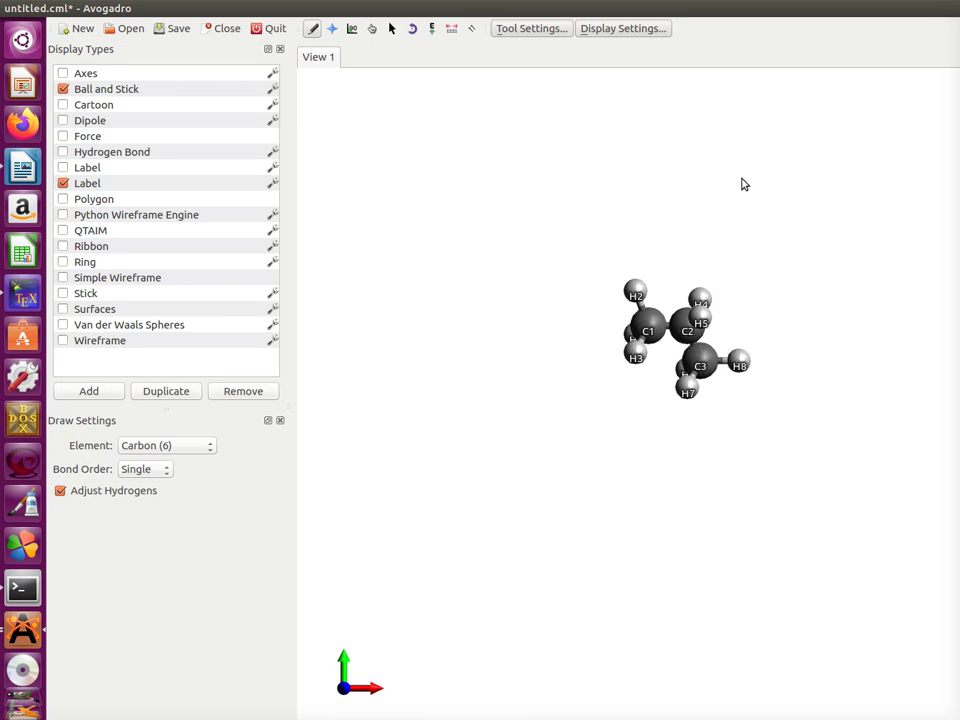
Step: Save the molecule as PROPANE in Mol2 format in the AVOGADRO_CHARGES folder
left_click(59, 8)
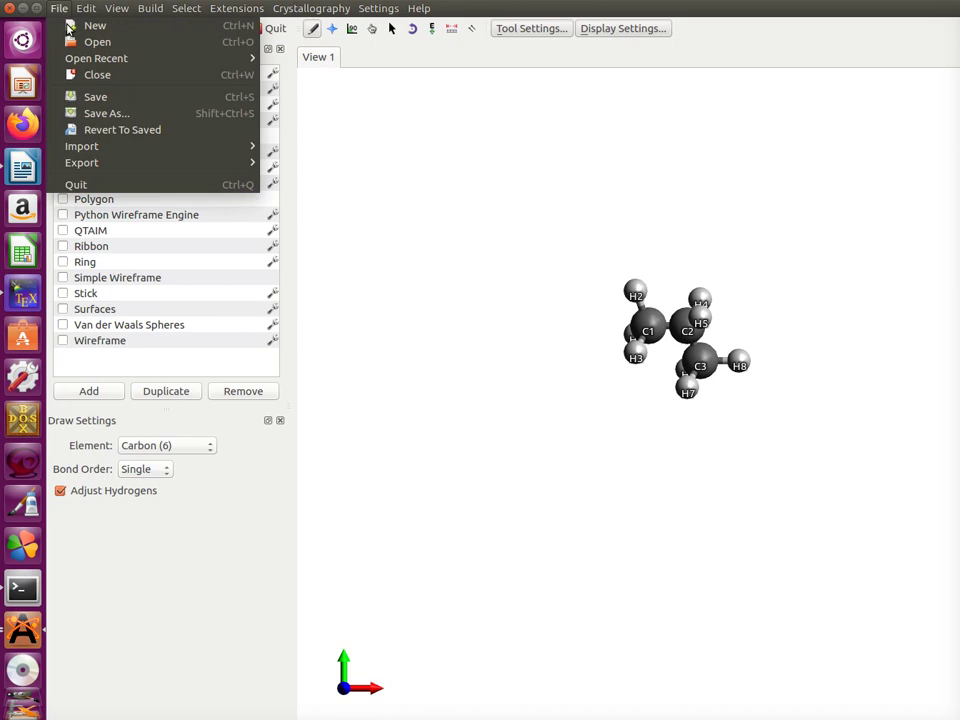
left_click(70, 113)
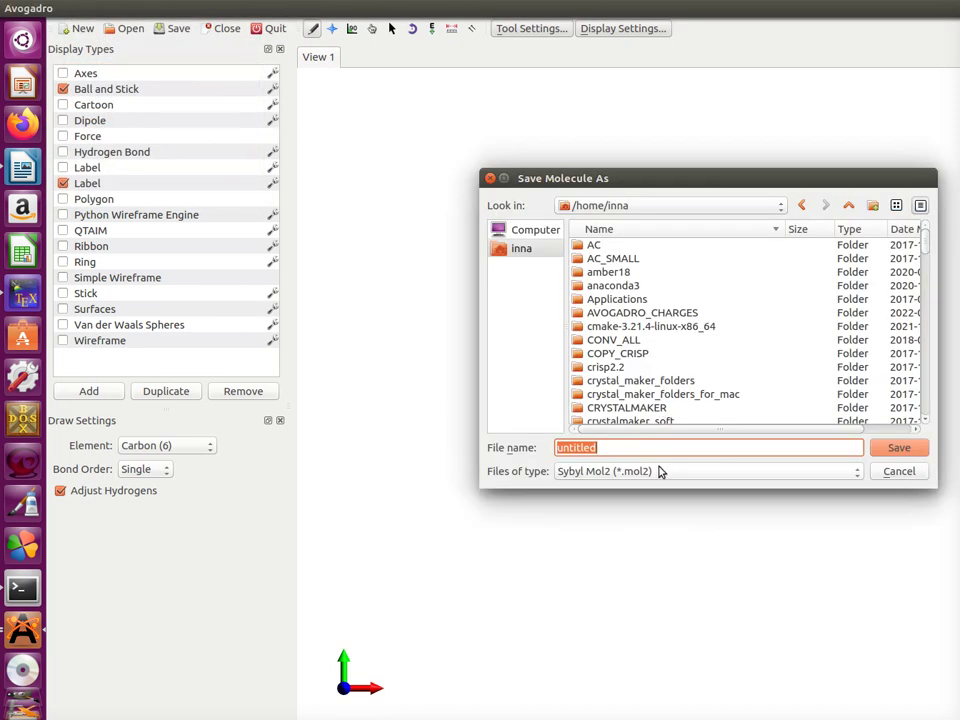
left_click(648, 449)
left_click_drag(648, 449, 542, 444)
type("PROPANE")
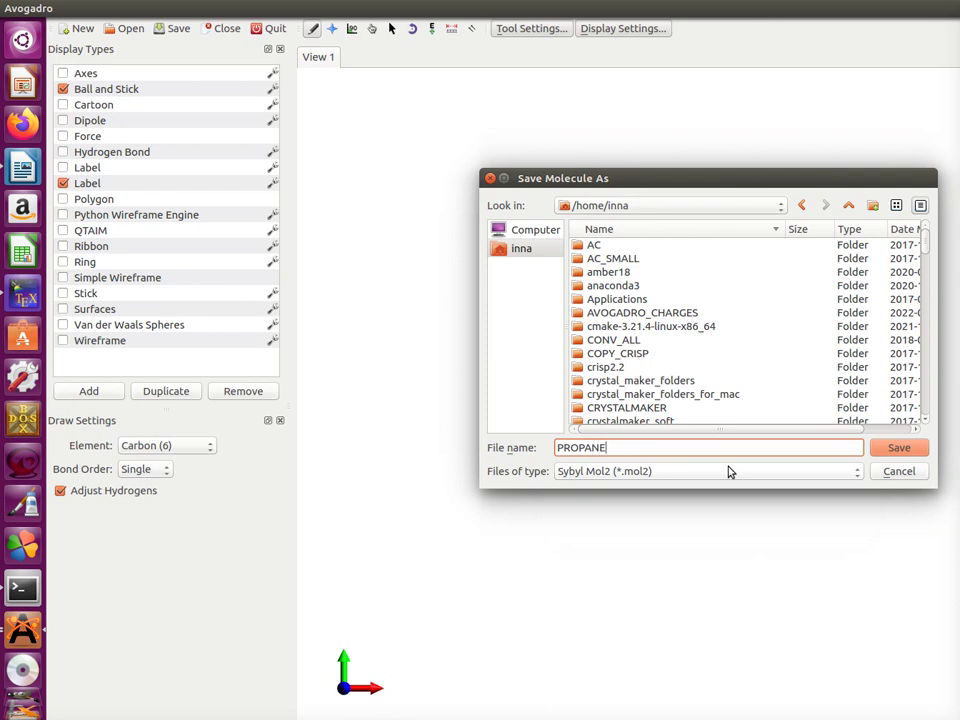
double_click(690, 314)
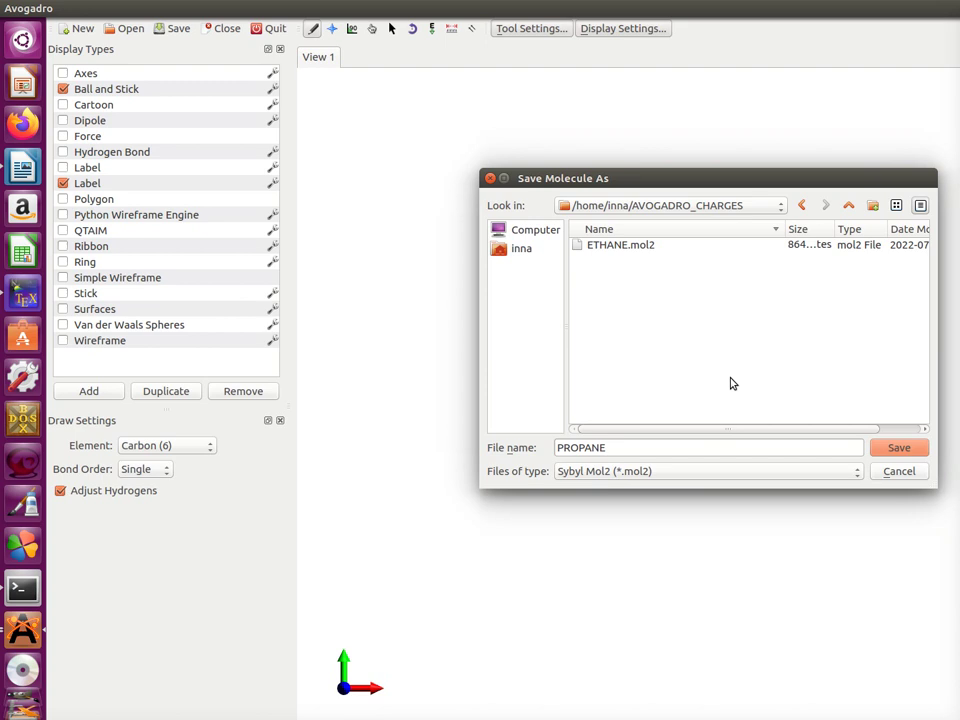
left_click(921, 449)
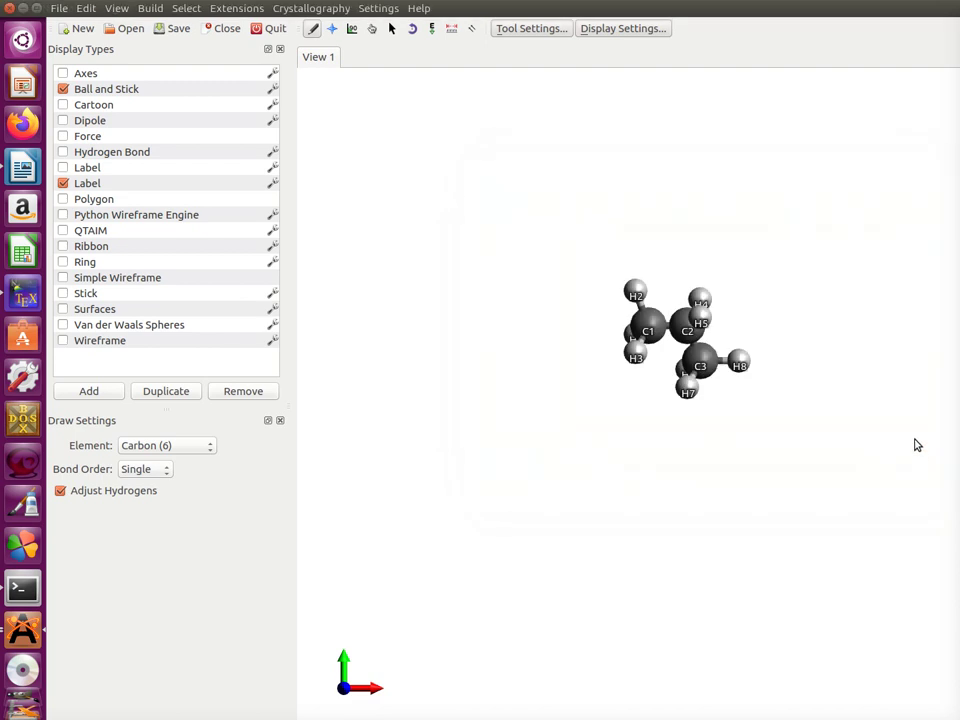
Step: In Setup Force Field, choose GAFF and set the number of steps to 5000
left_click(253, 9)
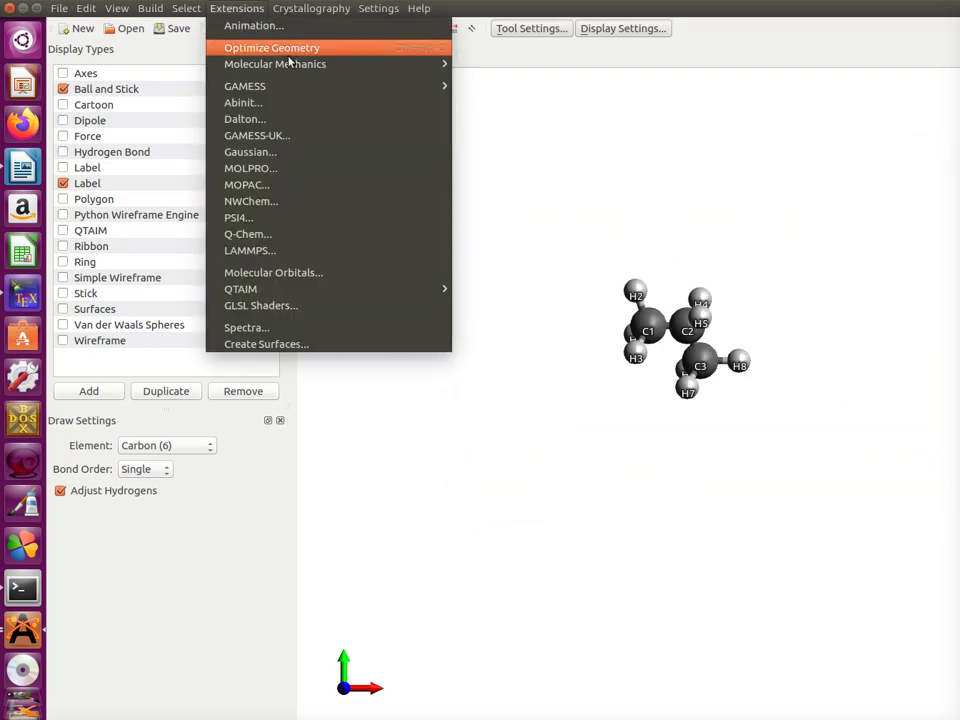
mouse_move(313, 65)
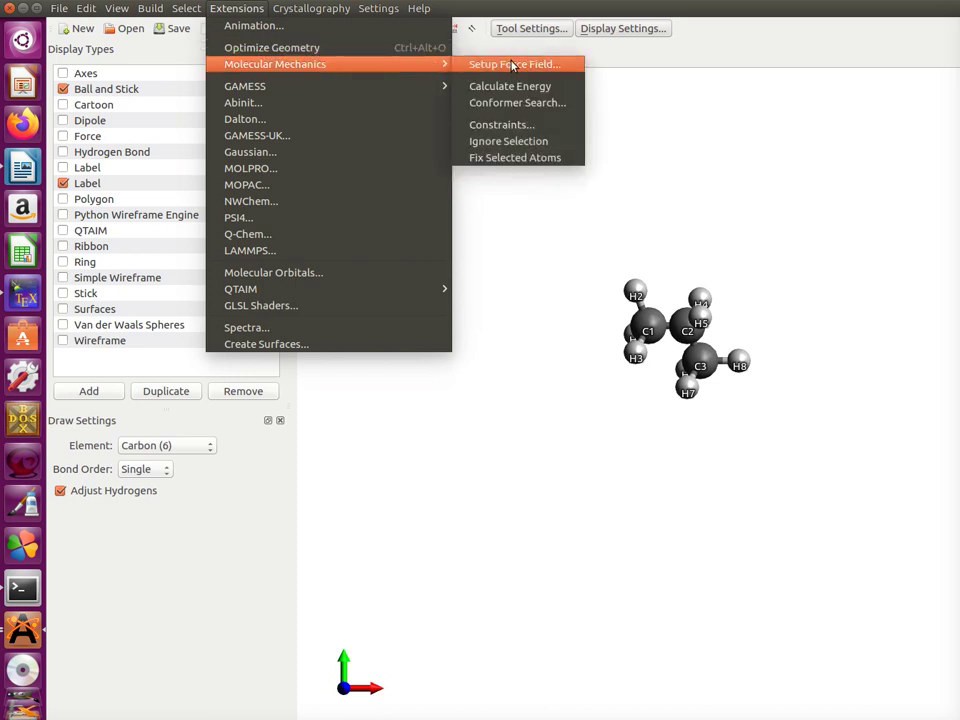
left_click(513, 65)
left_click(790, 240)
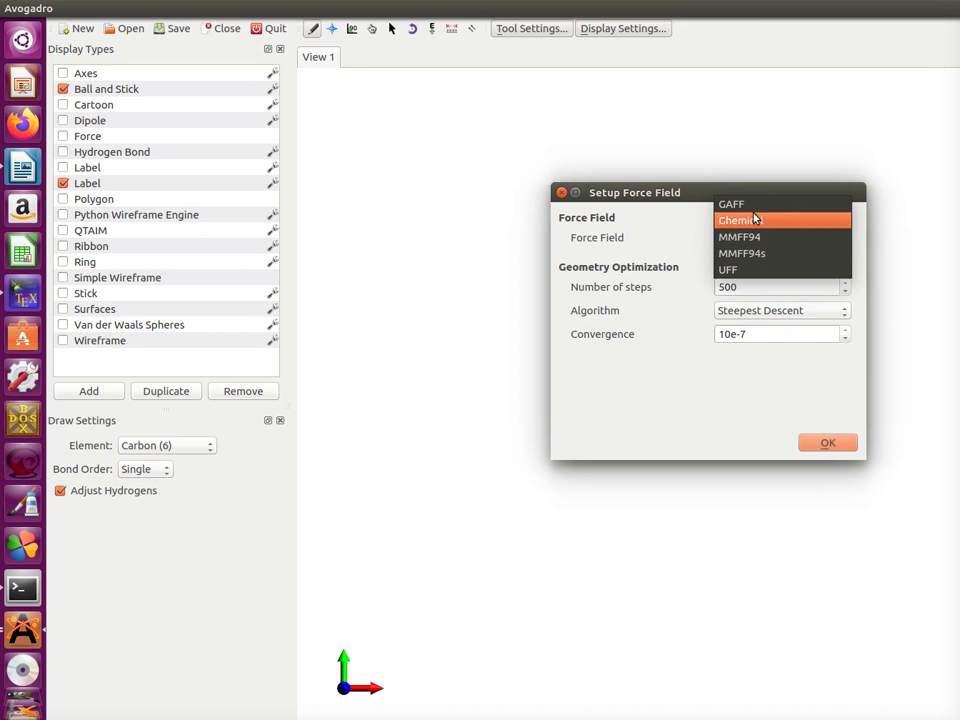
left_click(755, 204)
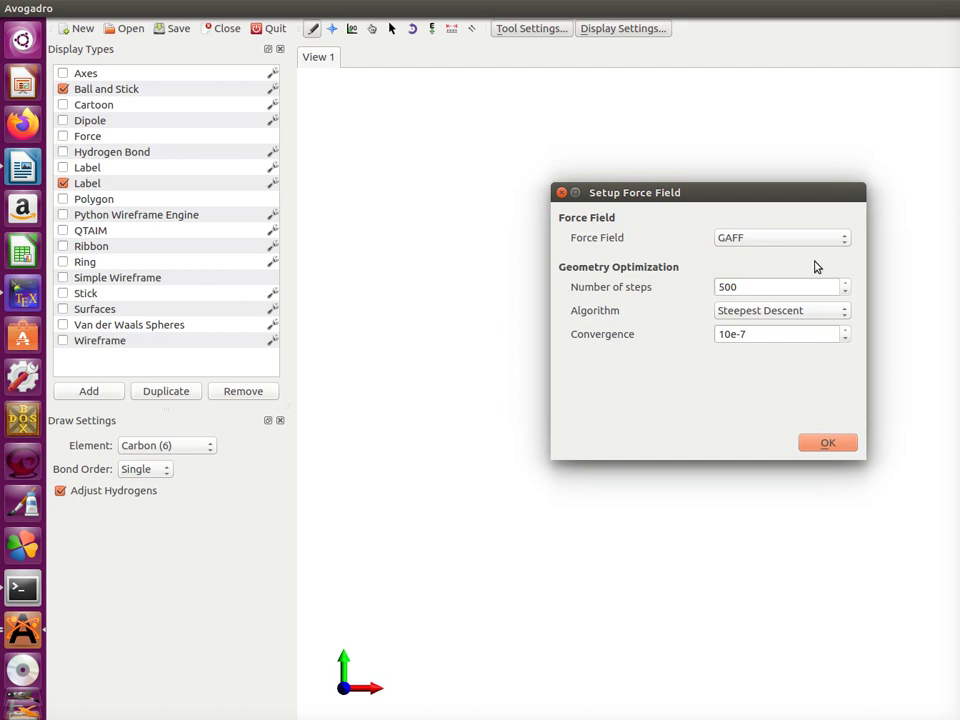
left_click(802, 290)
type("0")
Step: Confirm the GAFF setup, optimize propane's geometry and save it to PROPANE.mol2
left_click(821, 443)
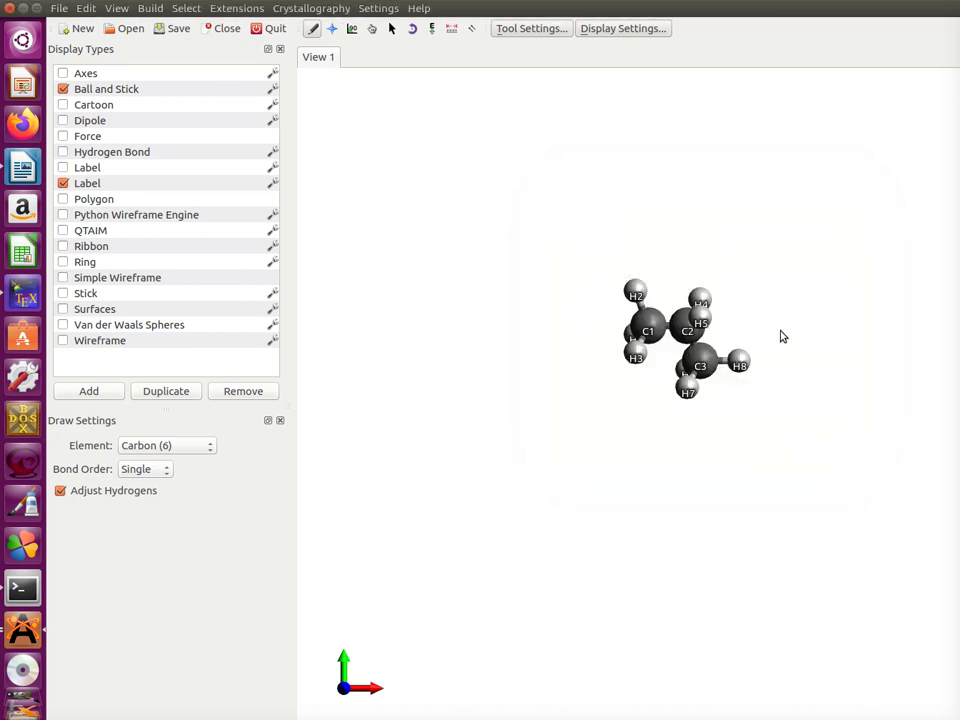
left_click(237, 9)
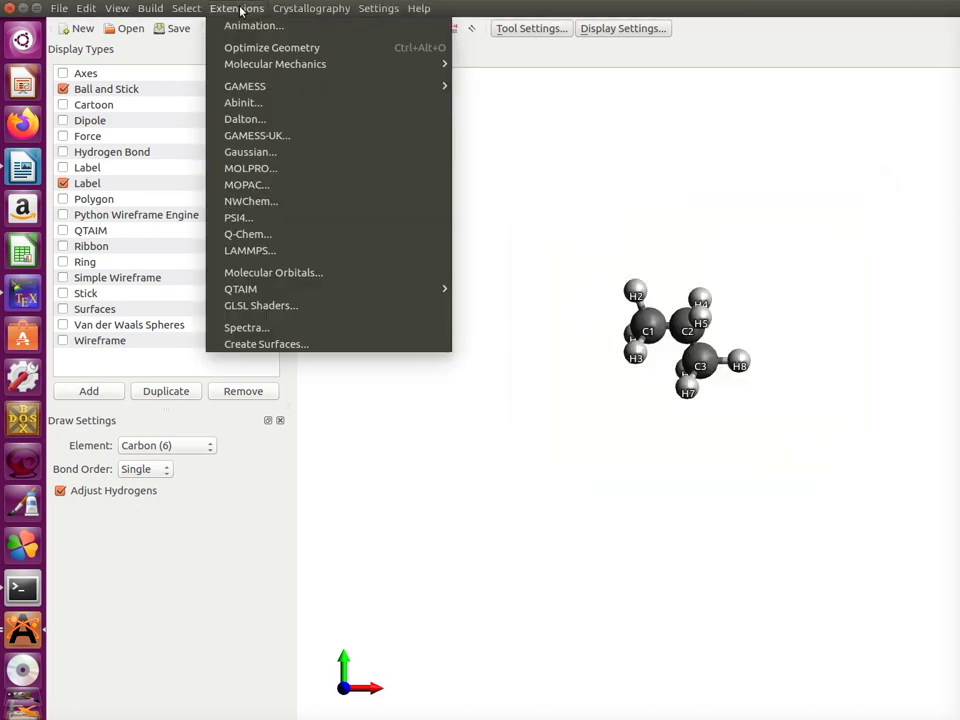
left_click(270, 48)
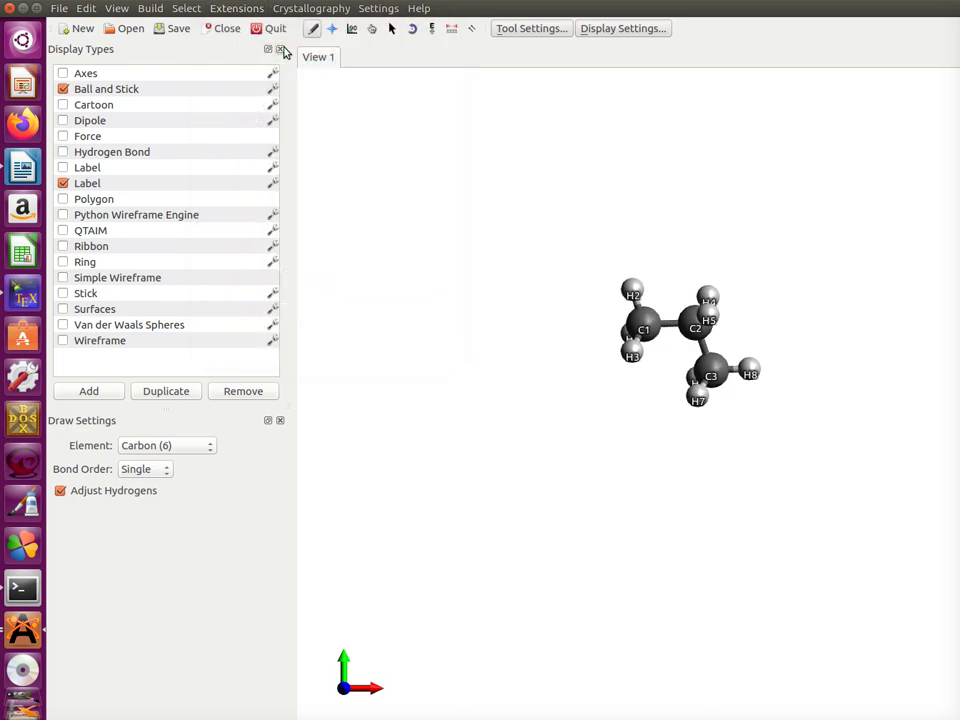
left_click(172, 29)
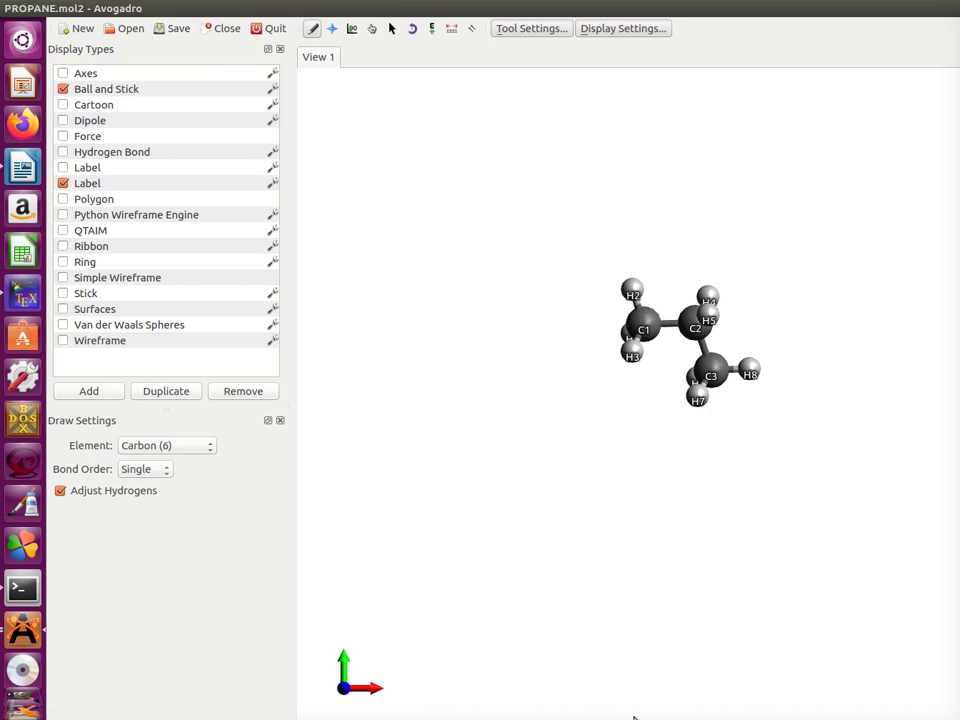
Step: In Files, show the AVOGADRO_CHARGES folder and bring up the actions for PROPANE.mol2
scroll(23, 560, "down", 3)
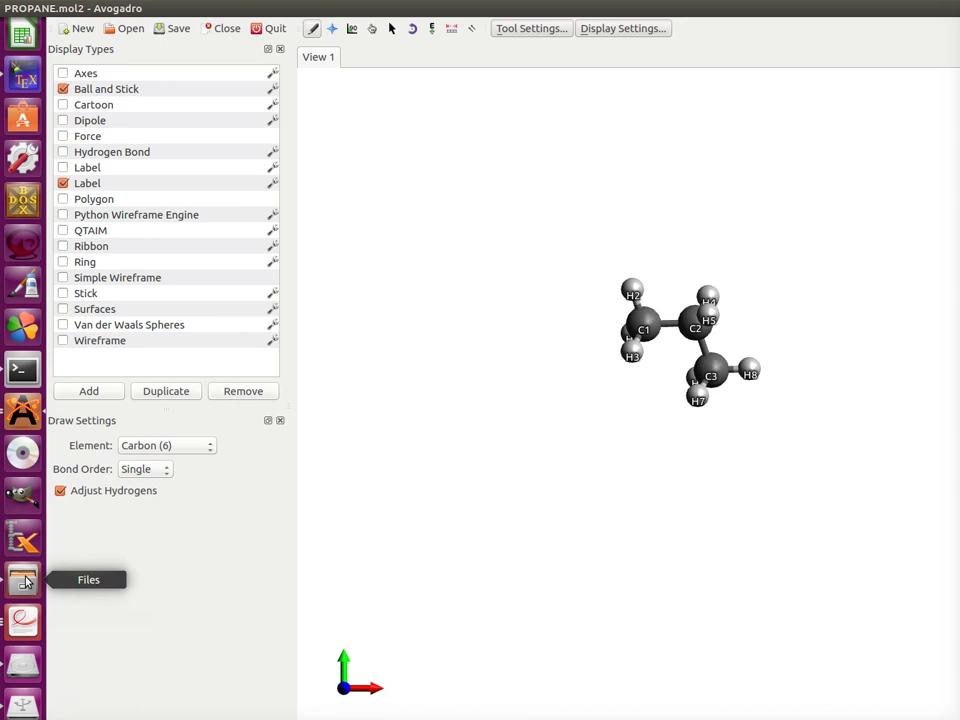
left_click(23, 580)
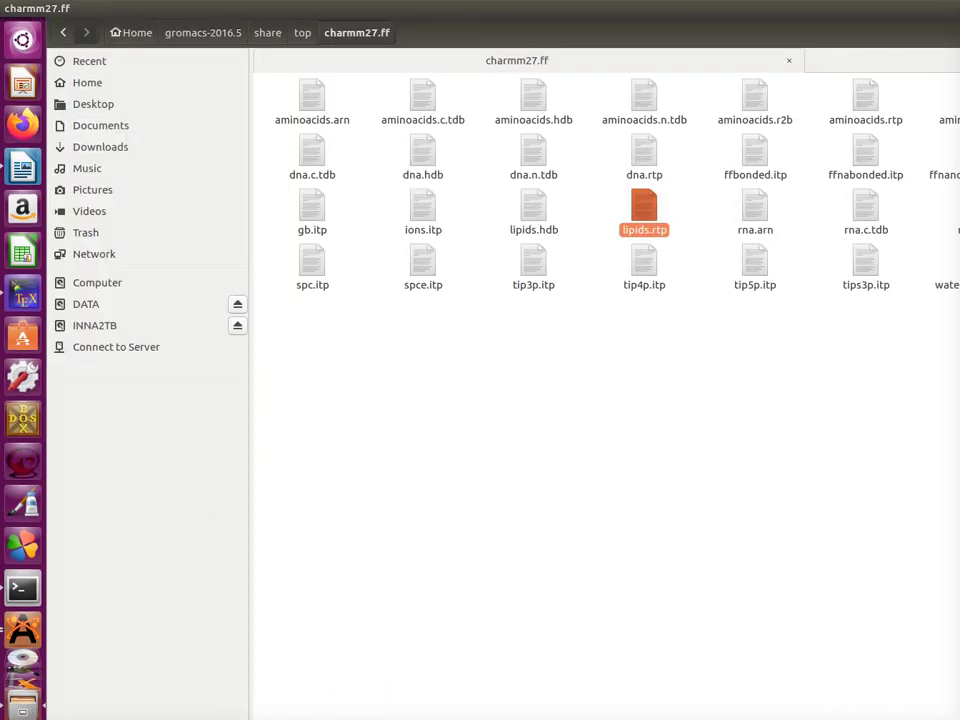
right_click(424, 113)
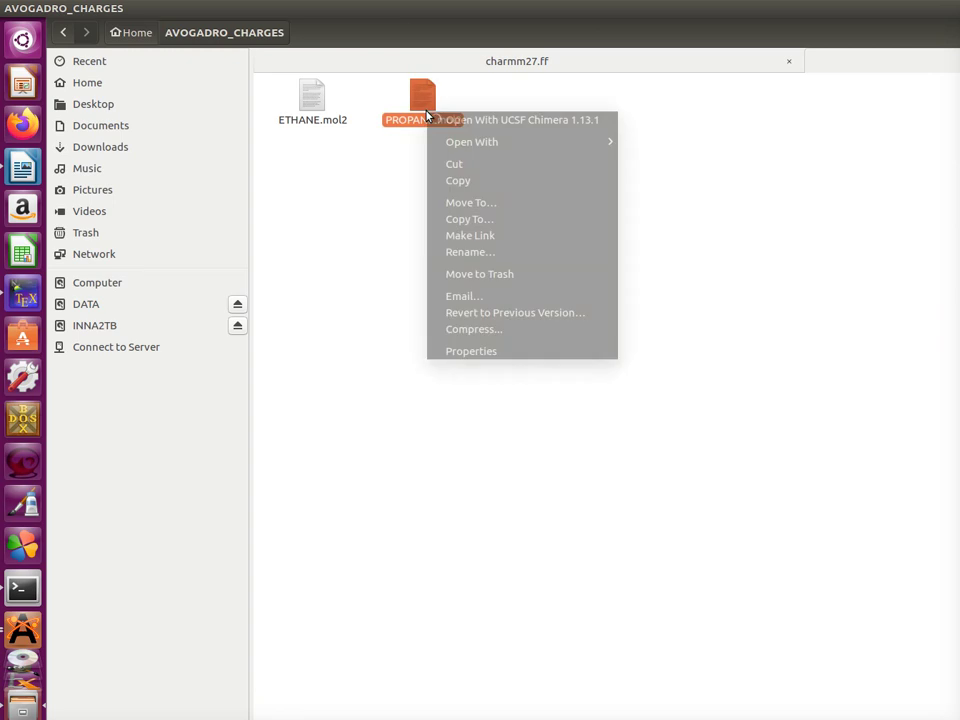
Step: Open PROPANE.mol2 in gedit and move the window so all columns show
mouse_move(470, 142)
left_click(658, 176)
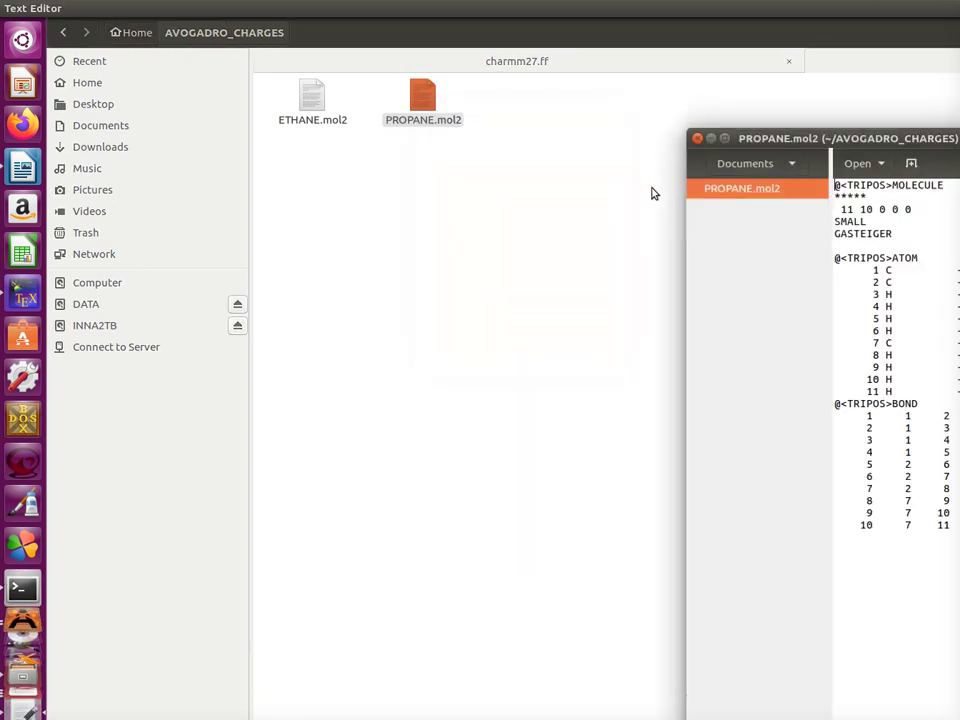
left_click_drag(856, 139, 295, 73)
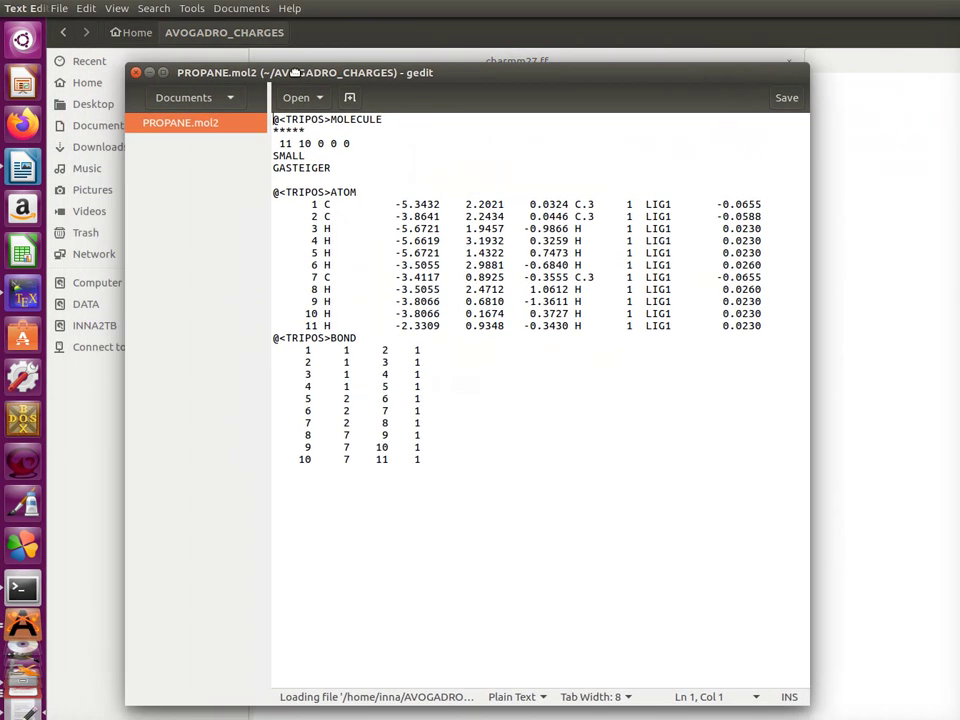
Step: Inspect the atoms' partial charge column, then close PROPANE.mol2
left_click_drag(716, 205, 762, 326)
left_click(756, 253)
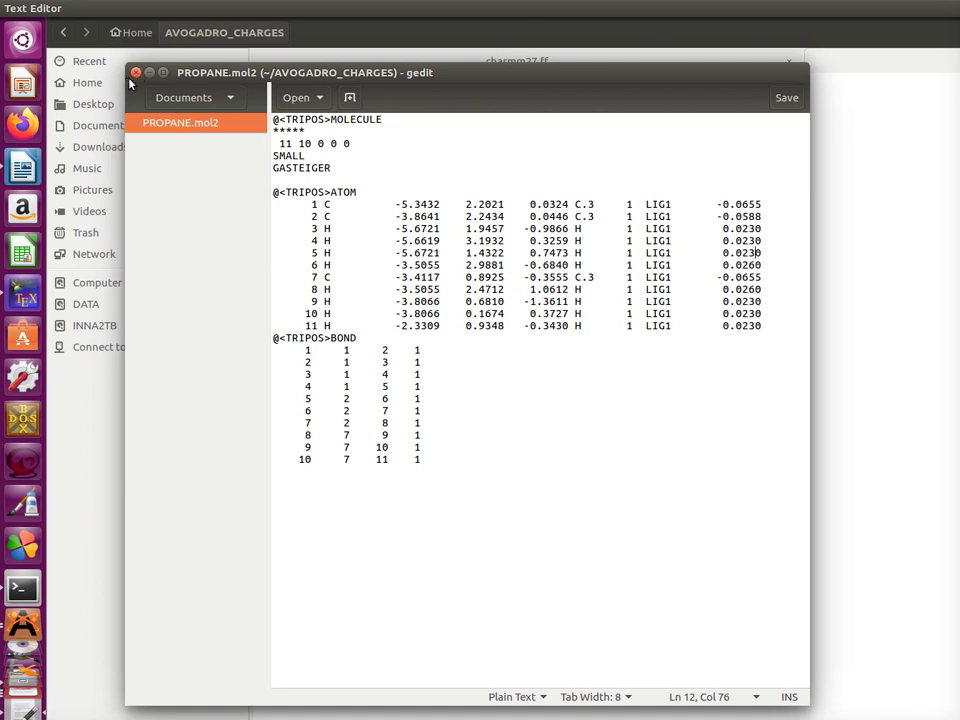
left_click(137, 74)
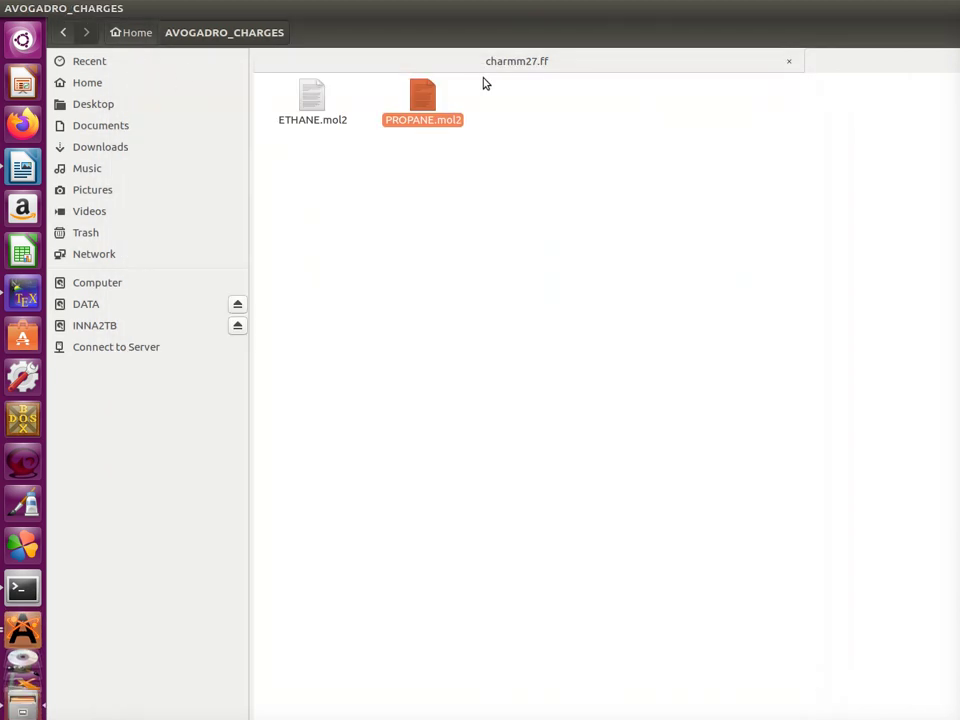
Step: Browse through gromacs-2016.5 and top to the charmm27.ff folder
left_click(531, 62)
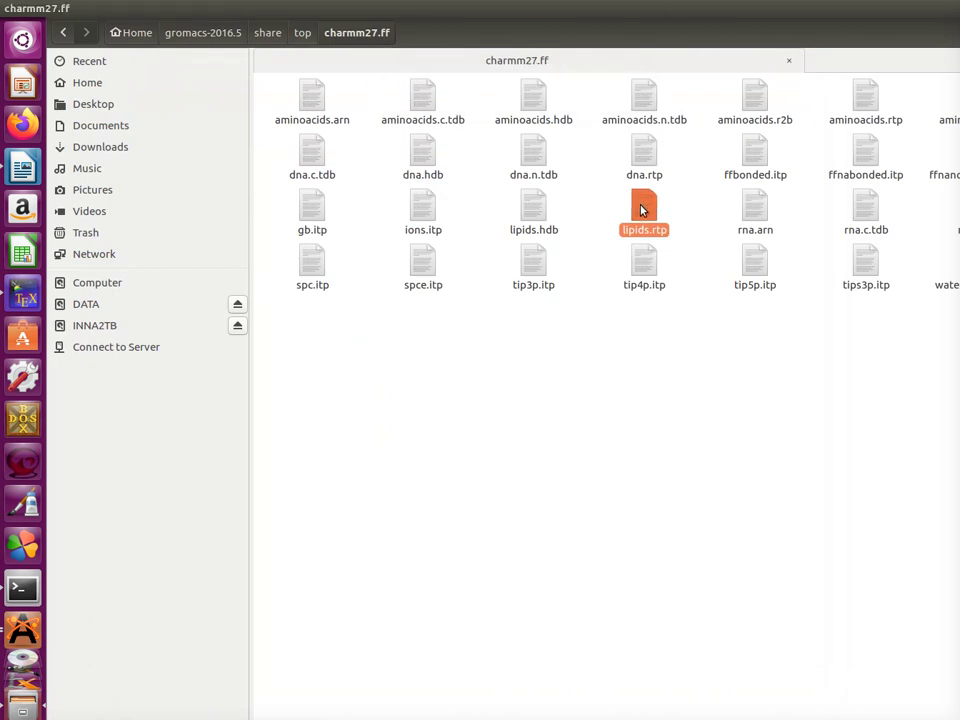
left_click(219, 35)
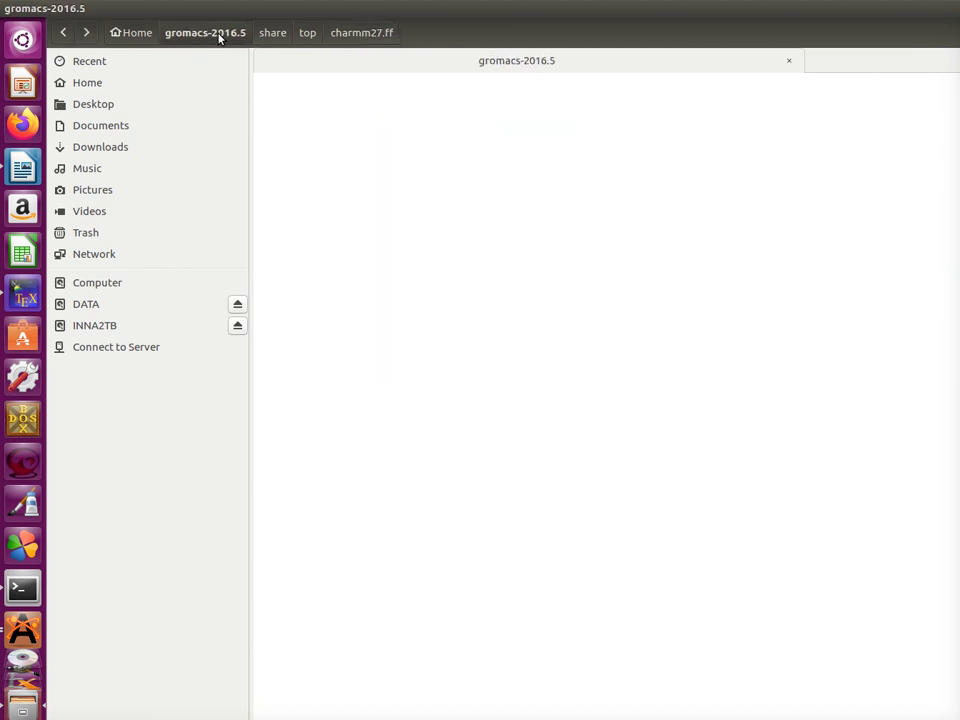
left_click(310, 34)
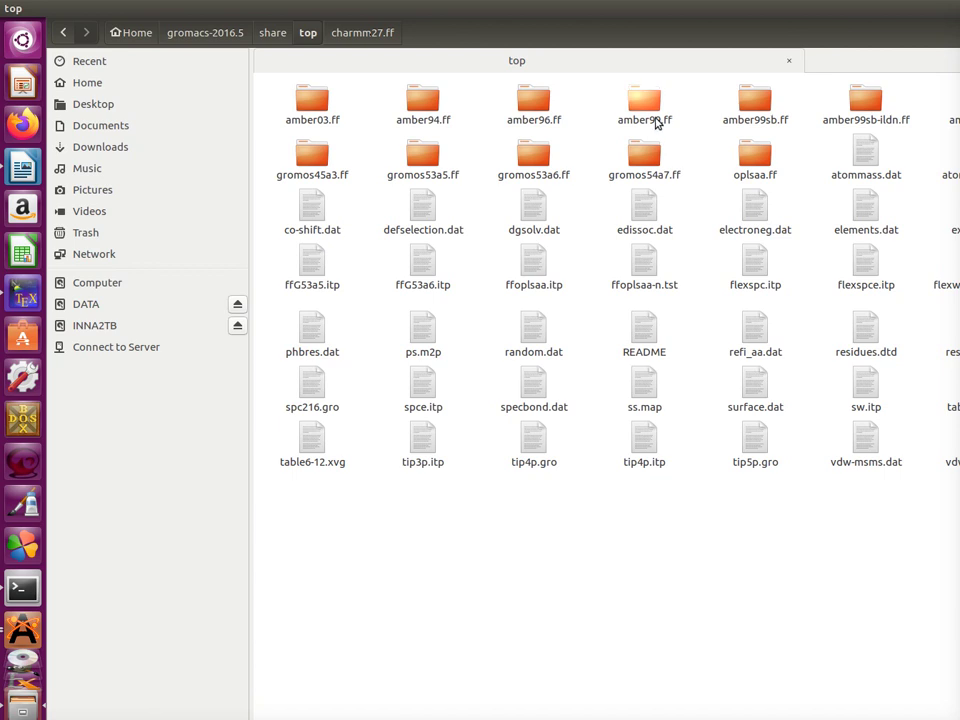
left_click(388, 34)
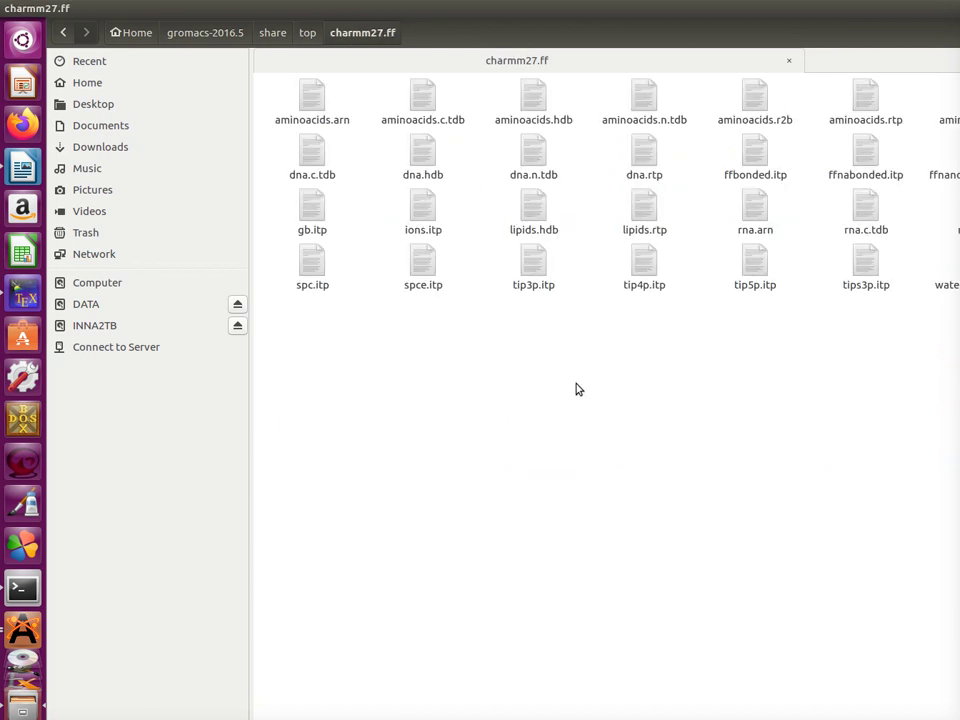
Step: Open lipids.rtp in gedit and move its window toward the centre
right_click(643, 206)
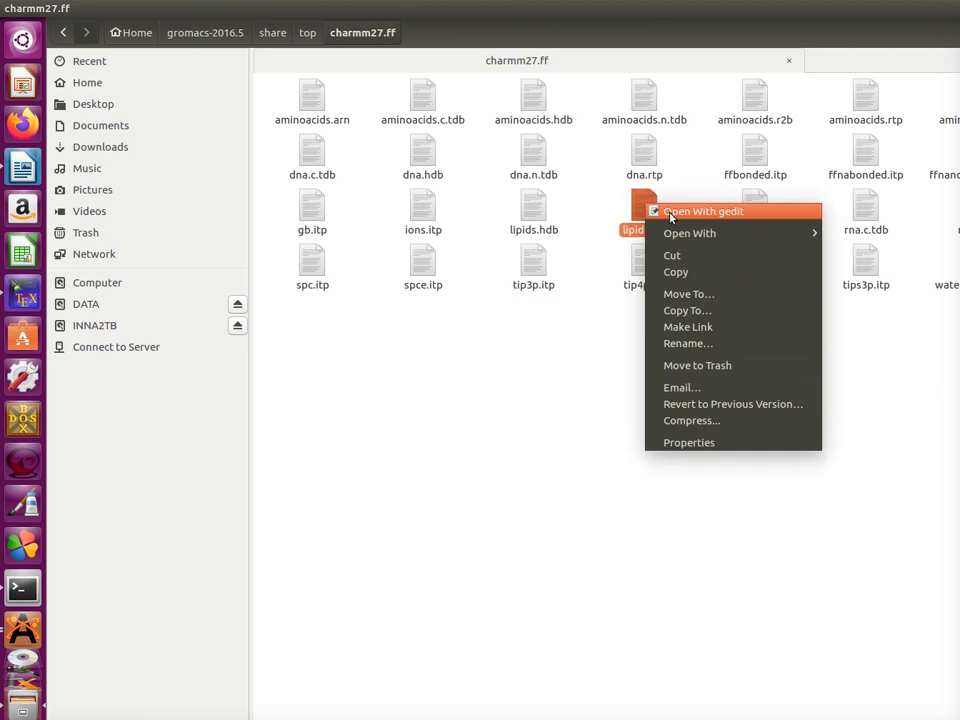
left_click(681, 213)
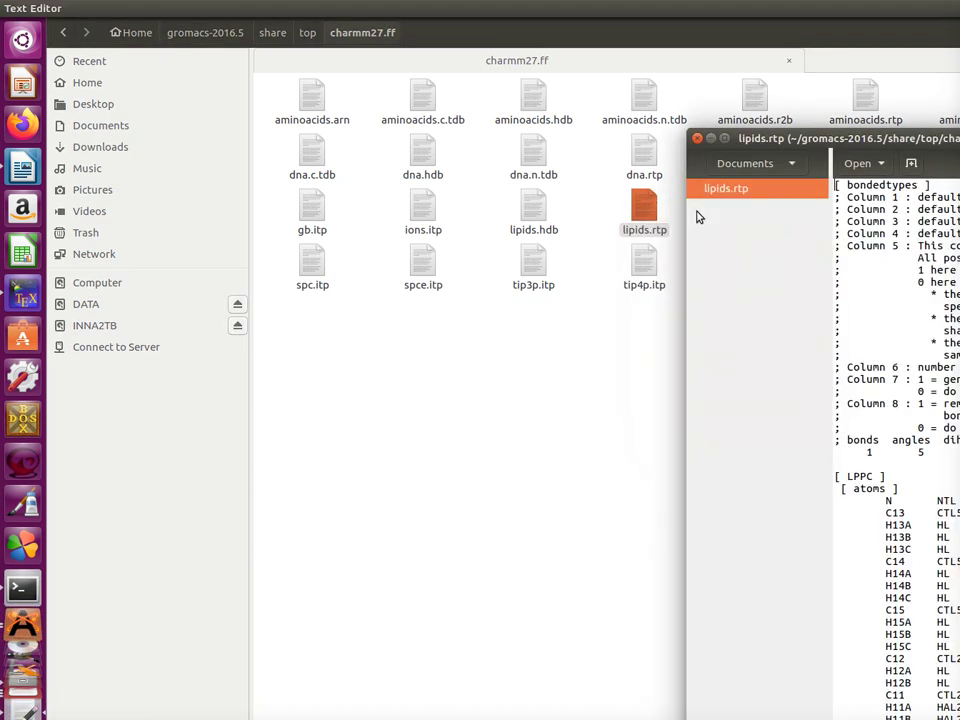
left_click_drag(822, 152, 387, 58)
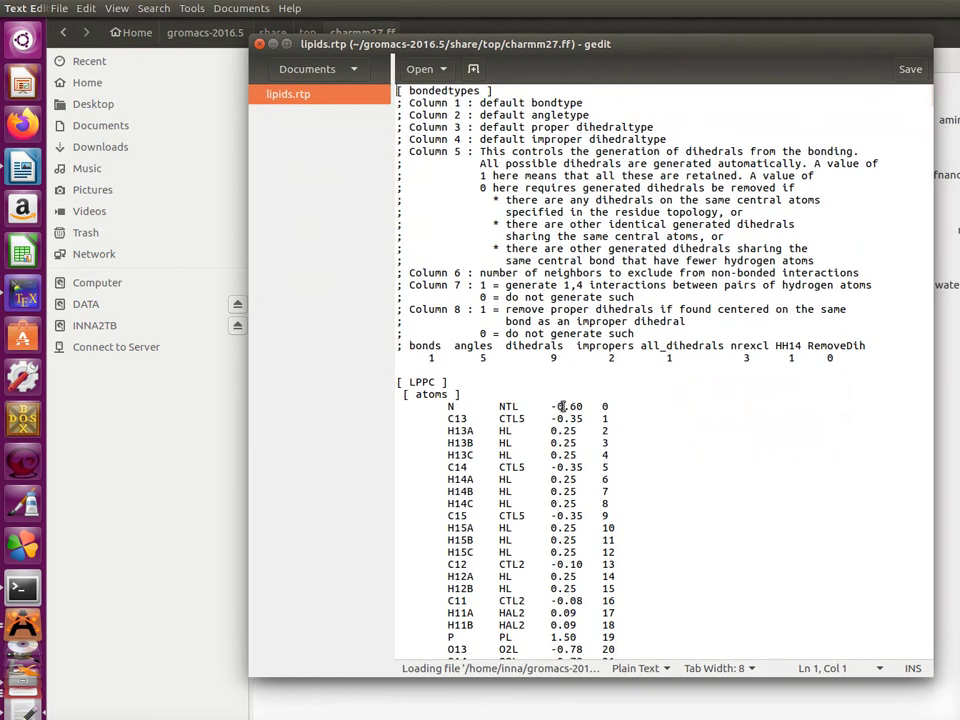
Step: Find the [ LPPC ] residue in lipids.rtp and place the caret on its H15B atom row
scroll(612, 396, "down", 6)
scroll(638, 399, "up", 5)
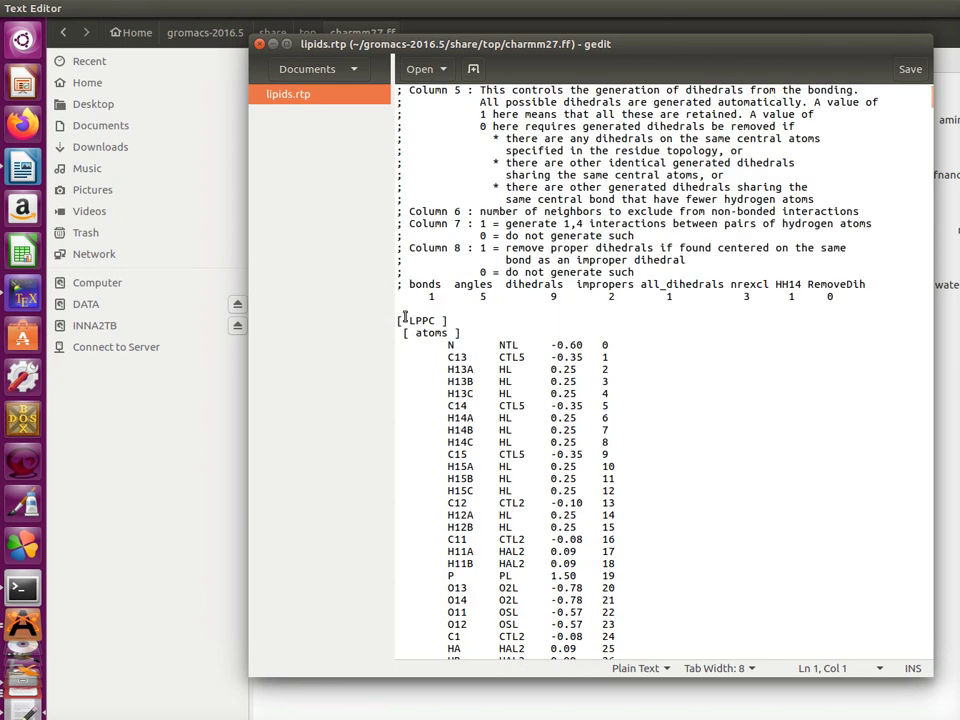
left_click_drag(408, 320, 435, 321)
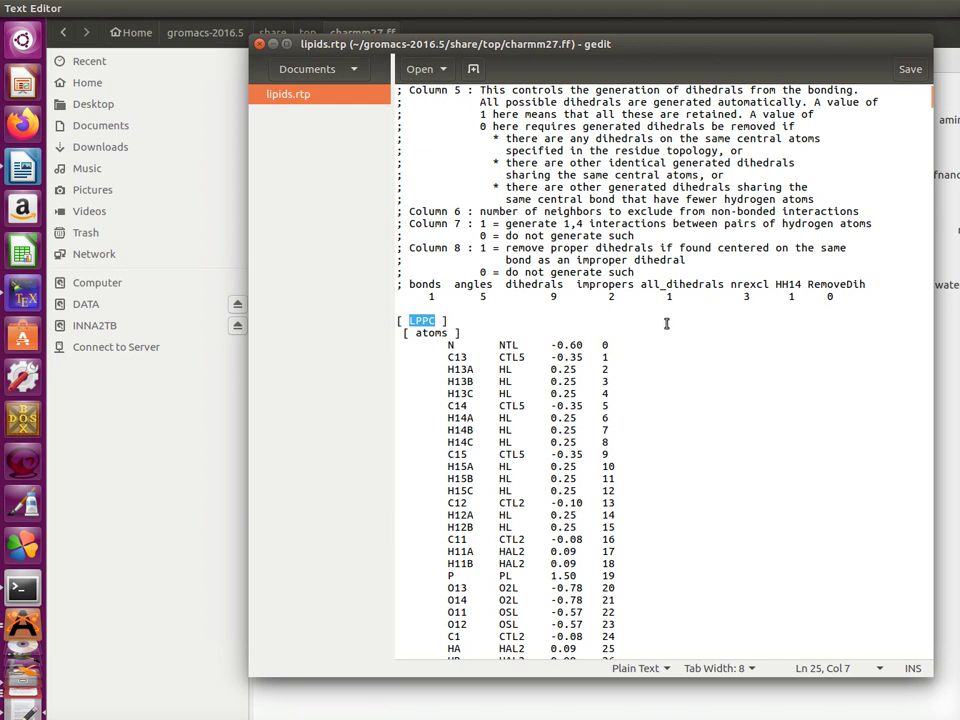
scroll(666, 323, "down", 3)
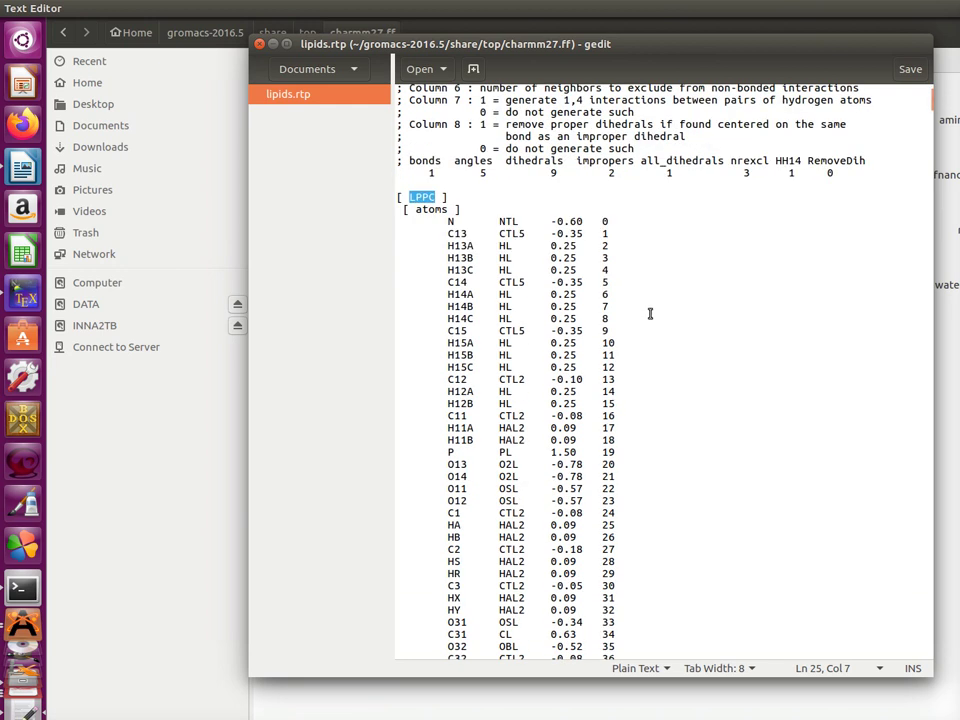
left_click(469, 306)
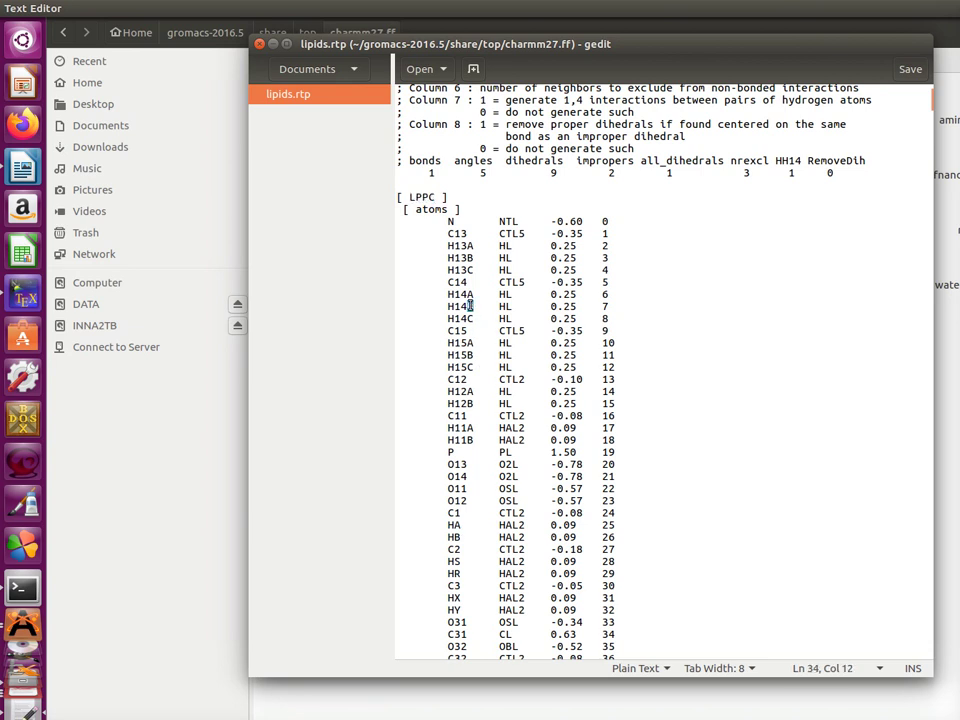
left_click(677, 356)
Step: Scroll through the LPPC [ atoms ] and [ bonds ] sections of lipids.rtp
scroll(533, 326, "down", 8)
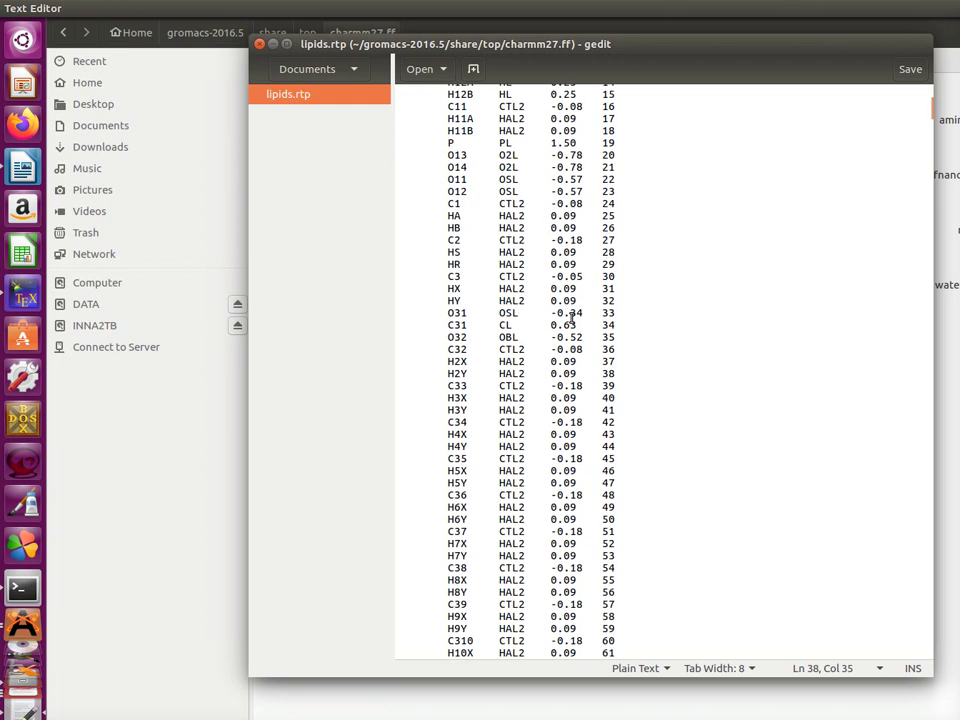
scroll(571, 318, "down", 15)
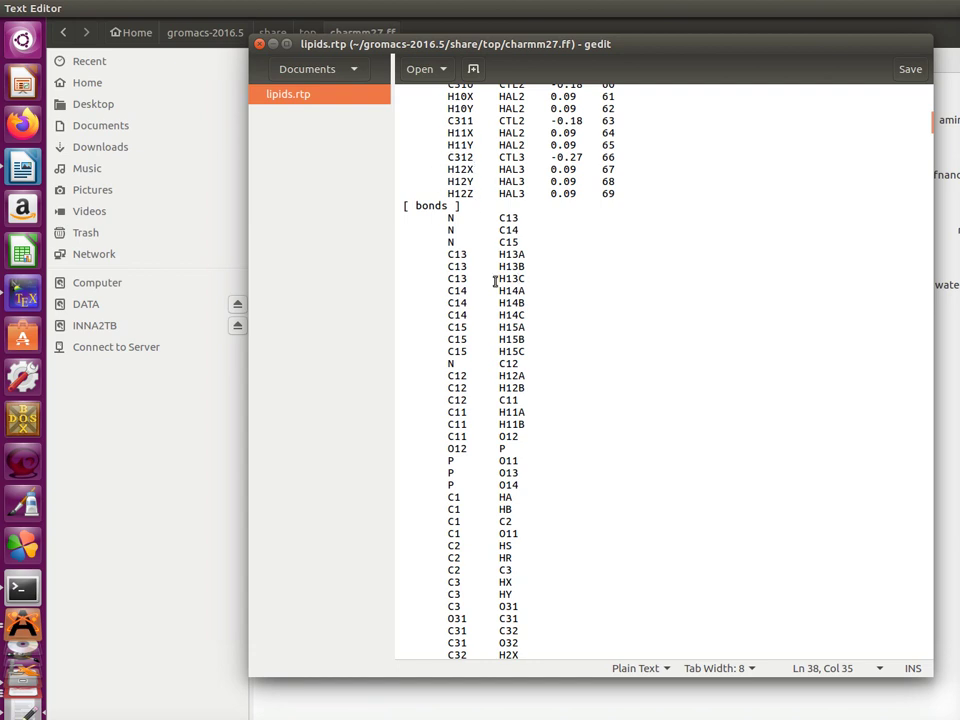
scroll(505, 570, "down", 5)
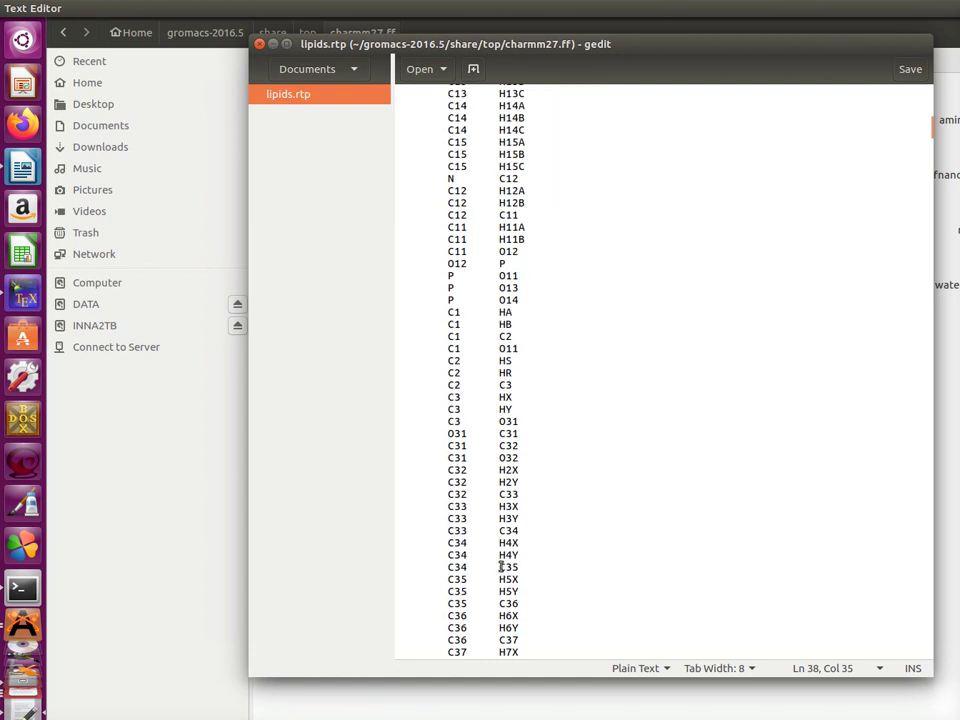
scroll(531, 540, "up", 20)
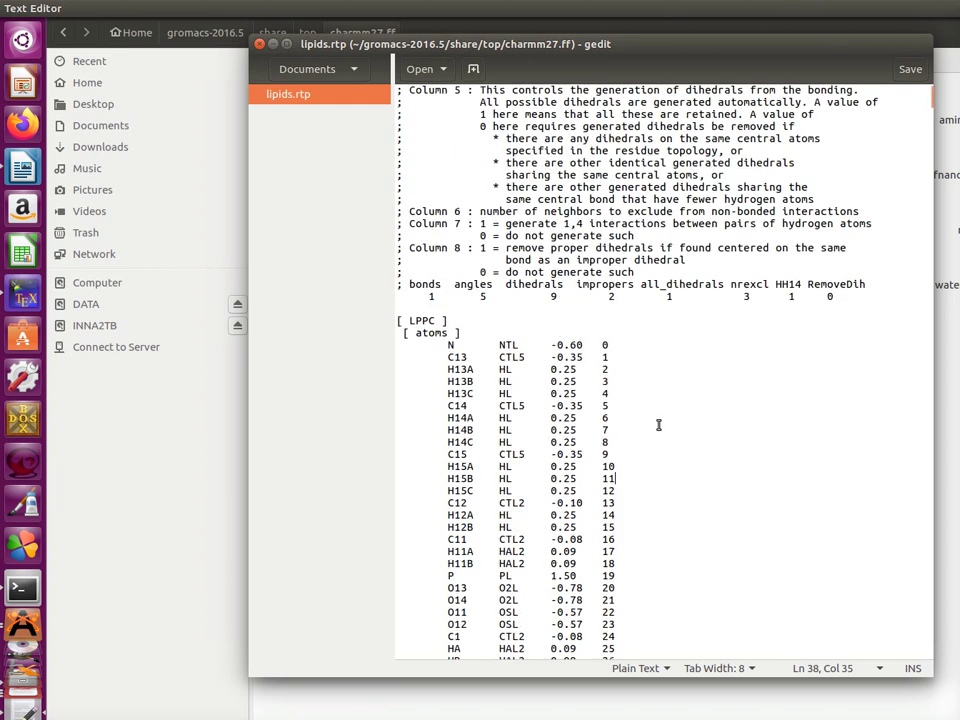
scroll(652, 410, "down", 18)
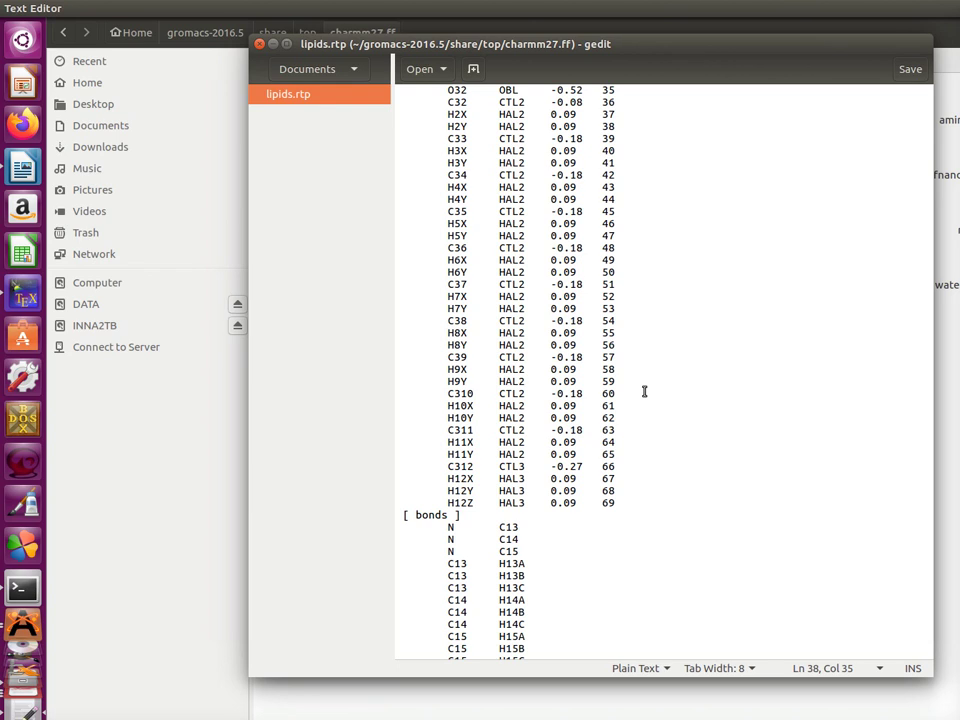
scroll(632, 417, "up", 5)
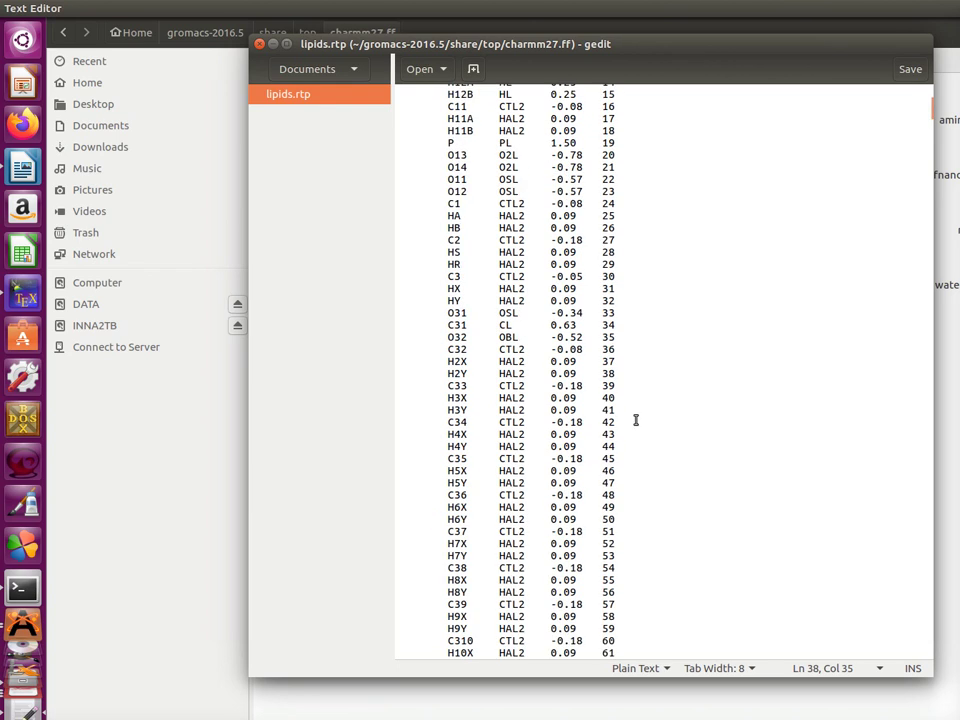
scroll(634, 418, "down", 7)
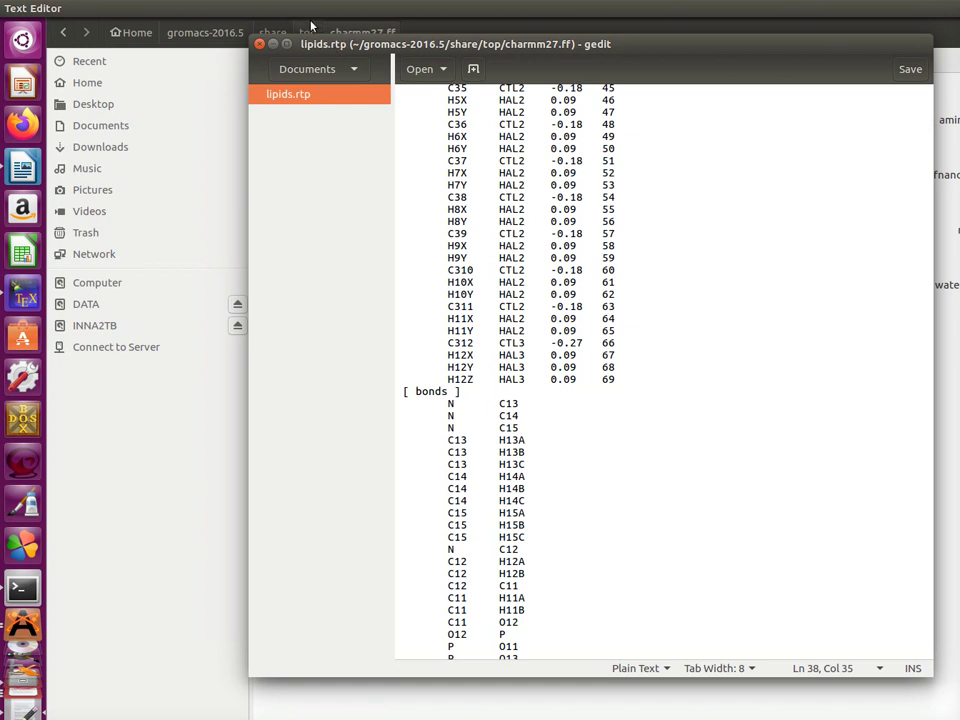
mouse_move(319, 14)
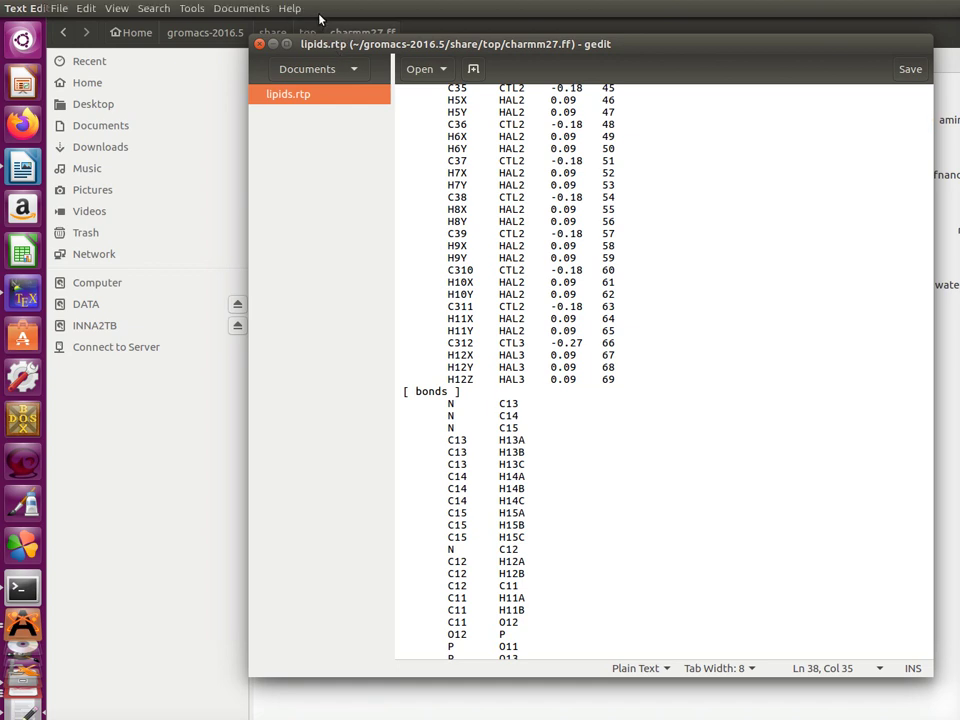
Step: Close the lipids.rtp window to return to the charmm27.ff folder
left_click(259, 44)
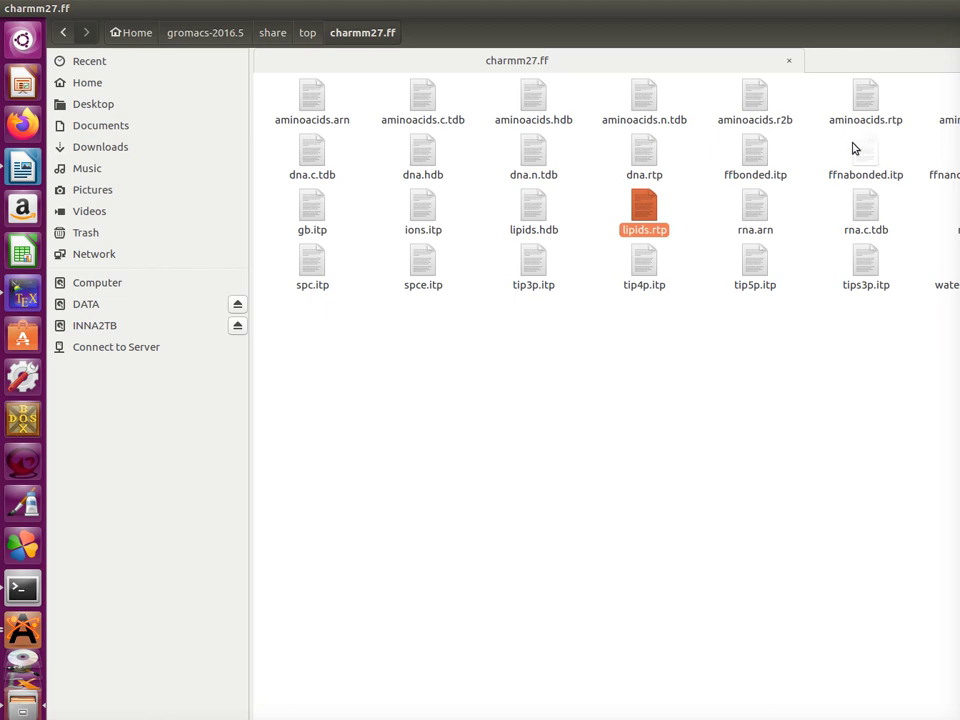
Step: Open ffbonded.itp and scroll through its bondtypes, constrainttypes, angletypes and dihedraltypes sections
double_click(752, 152)
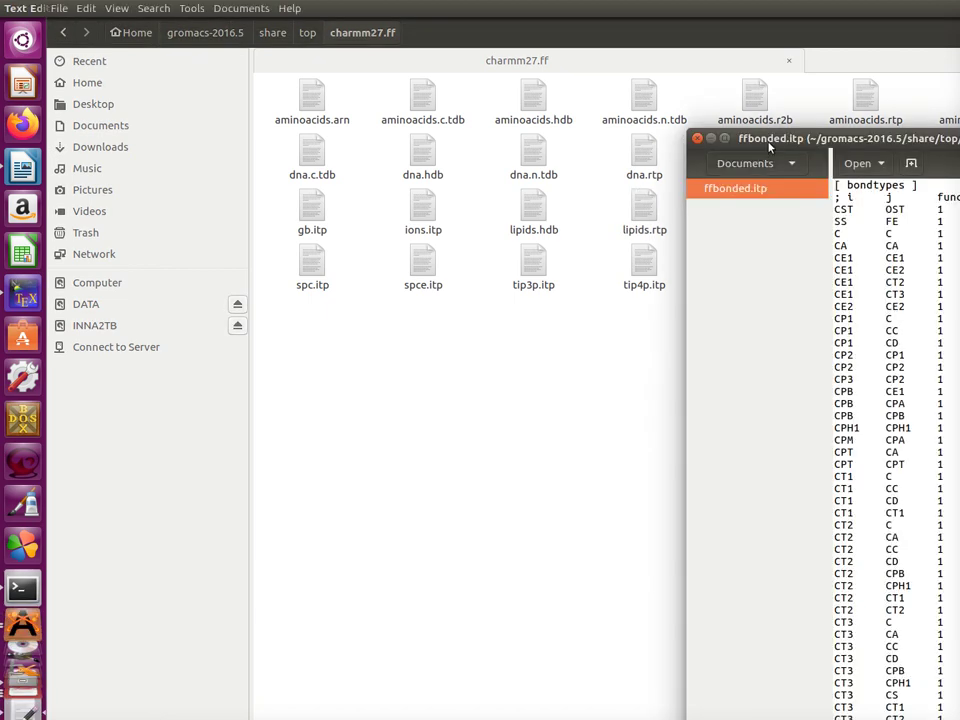
left_click_drag(769, 147, 326, 57)
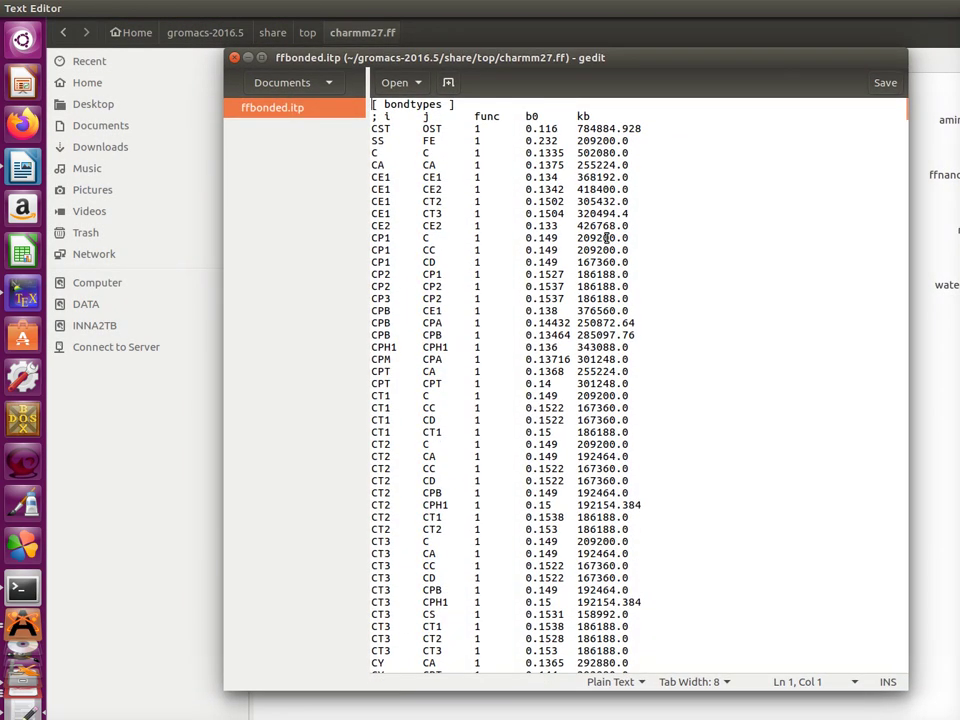
scroll(605, 237, "down", 3)
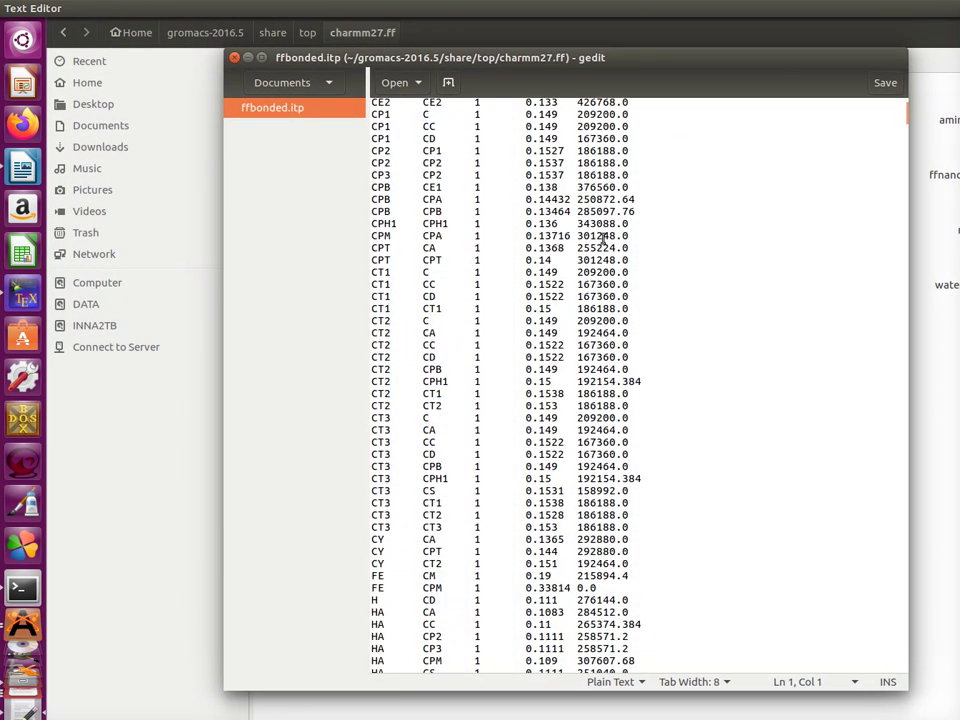
scroll(605, 237, "down", 20)
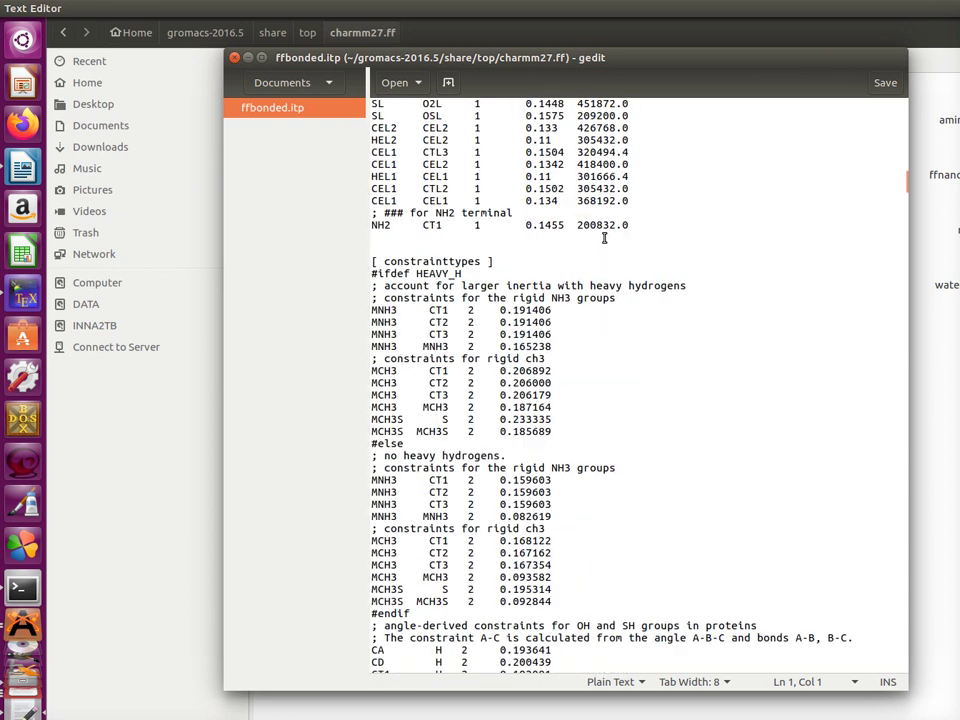
scroll(604, 237, "down", 20)
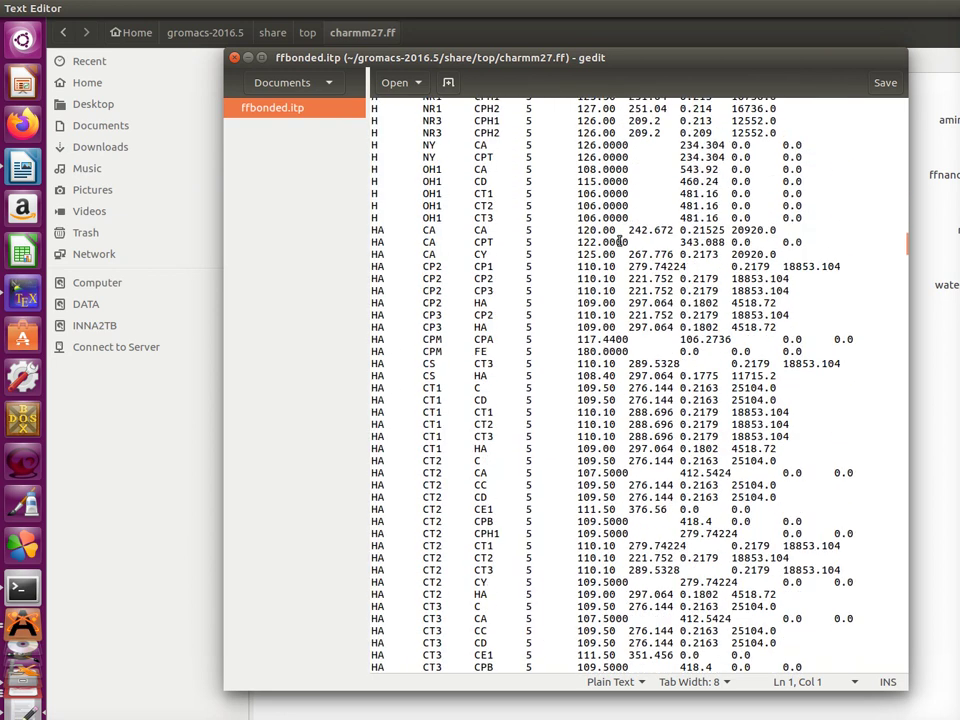
scroll(620, 242, "down", 20)
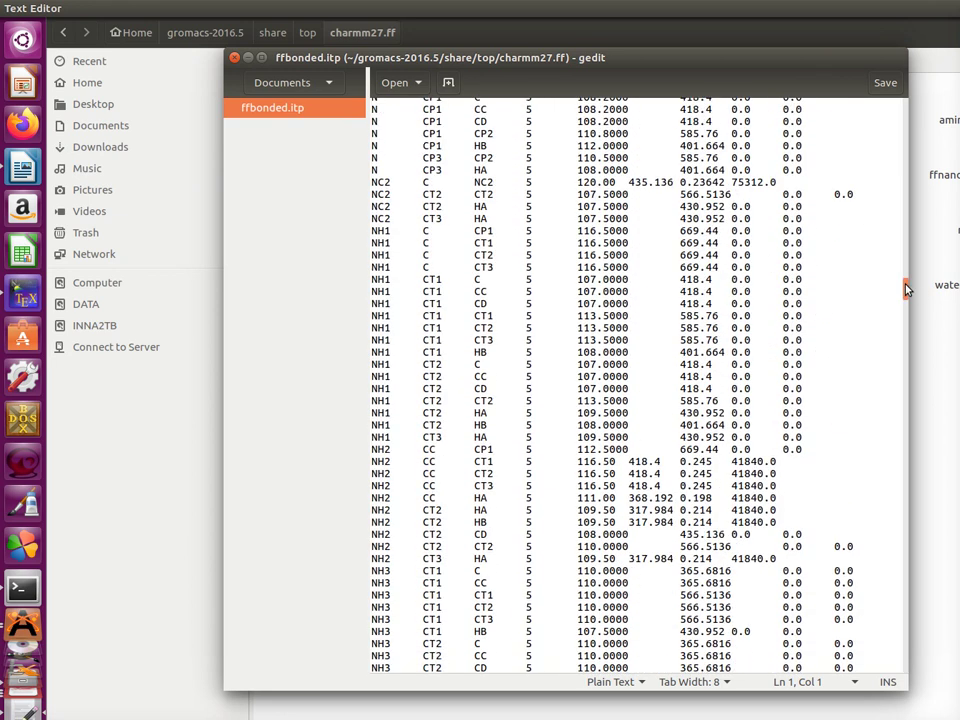
left_click_drag(907, 289, 889, 425)
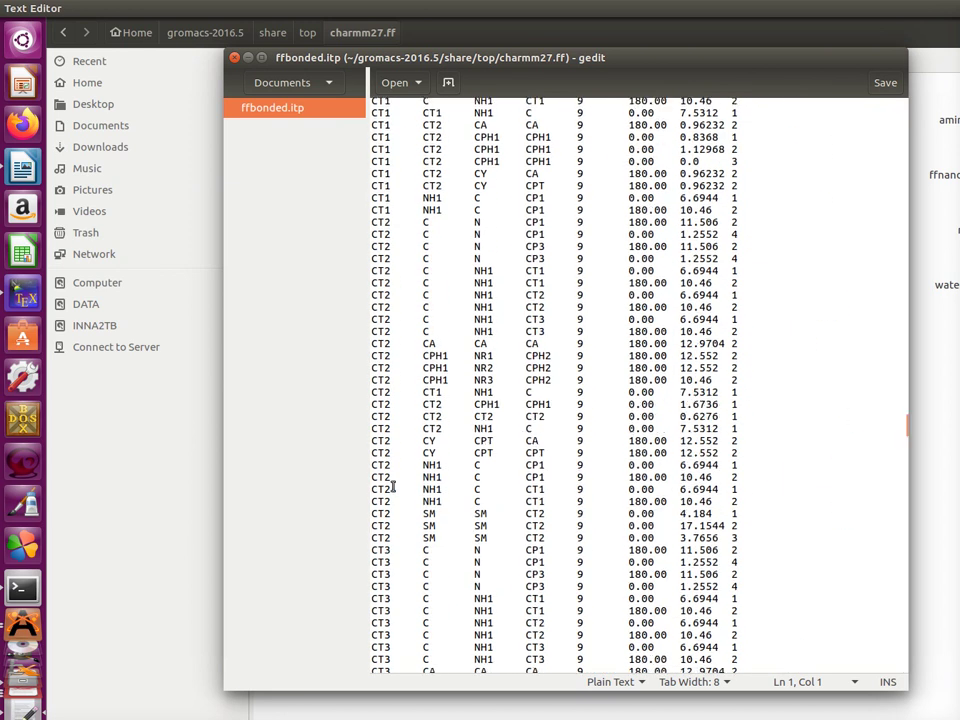
scroll(464, 395, "up", 20)
scroll(578, 377, "up", 2)
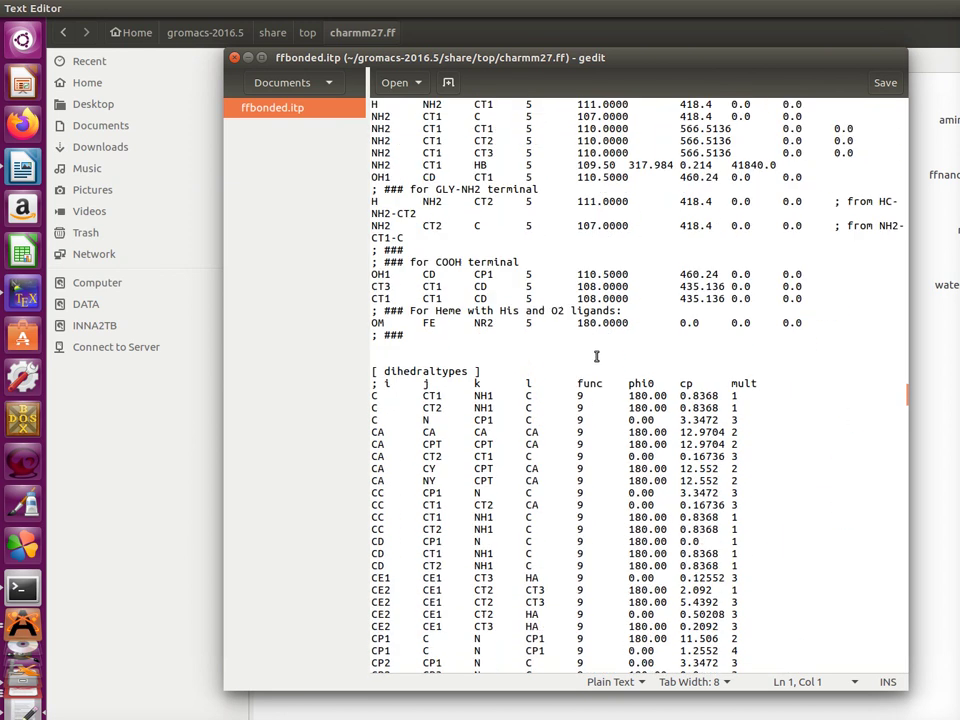
Step: Open ffnonbonded.itp in a widened gedit window and read its atomtypes through the CP1/CP2 pairtypes
double_click(944, 165)
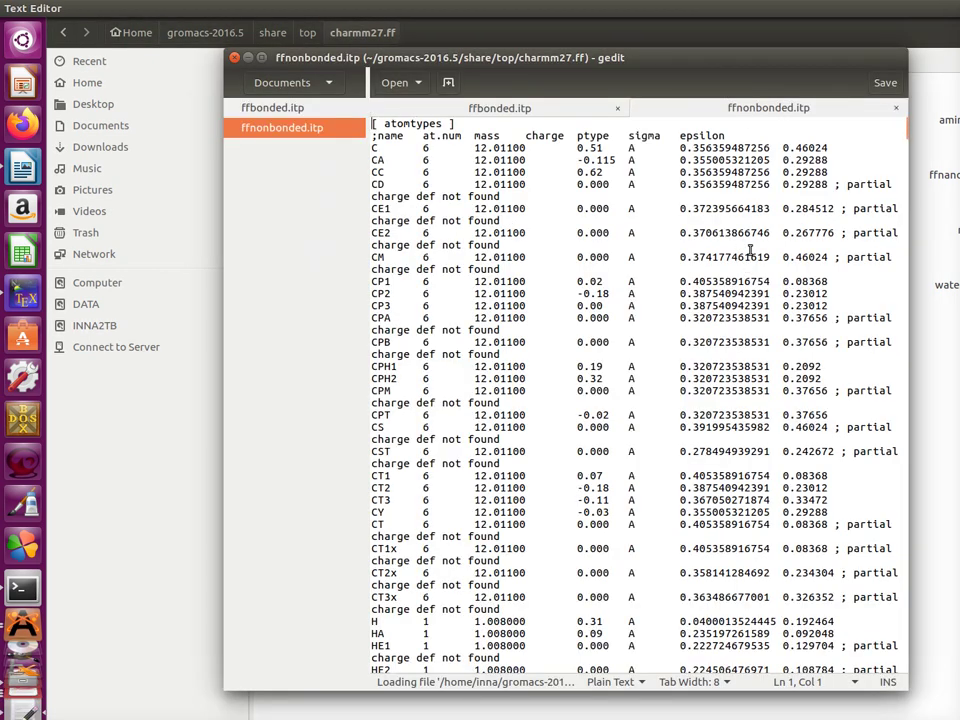
left_click_drag(225, 248, 47, 252)
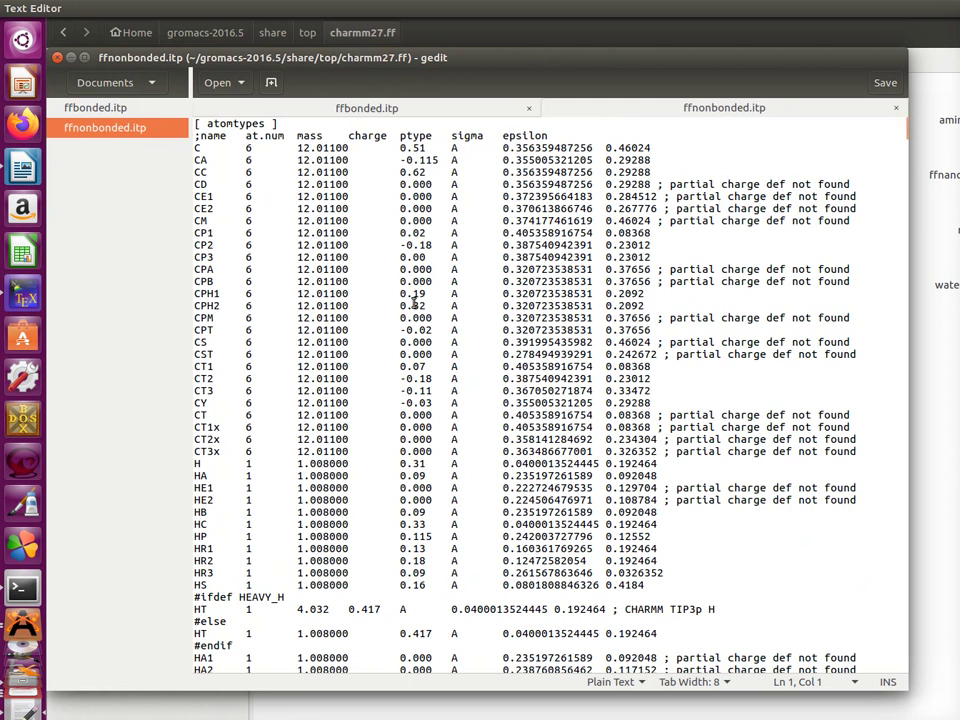
scroll(416, 245, "down", 3)
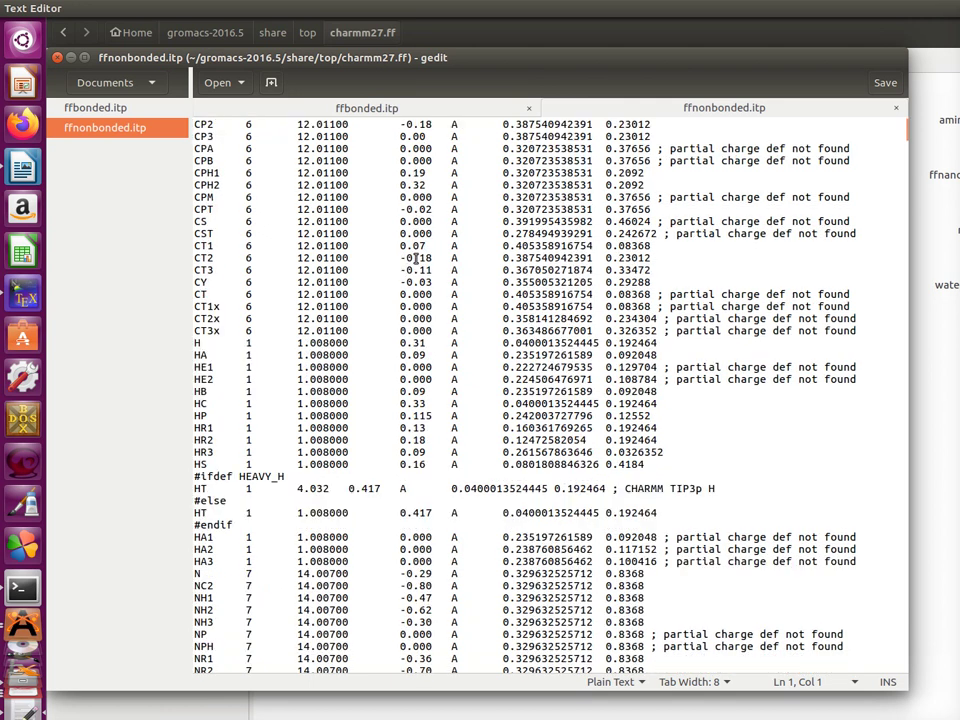
scroll(430, 225, "down", 15)
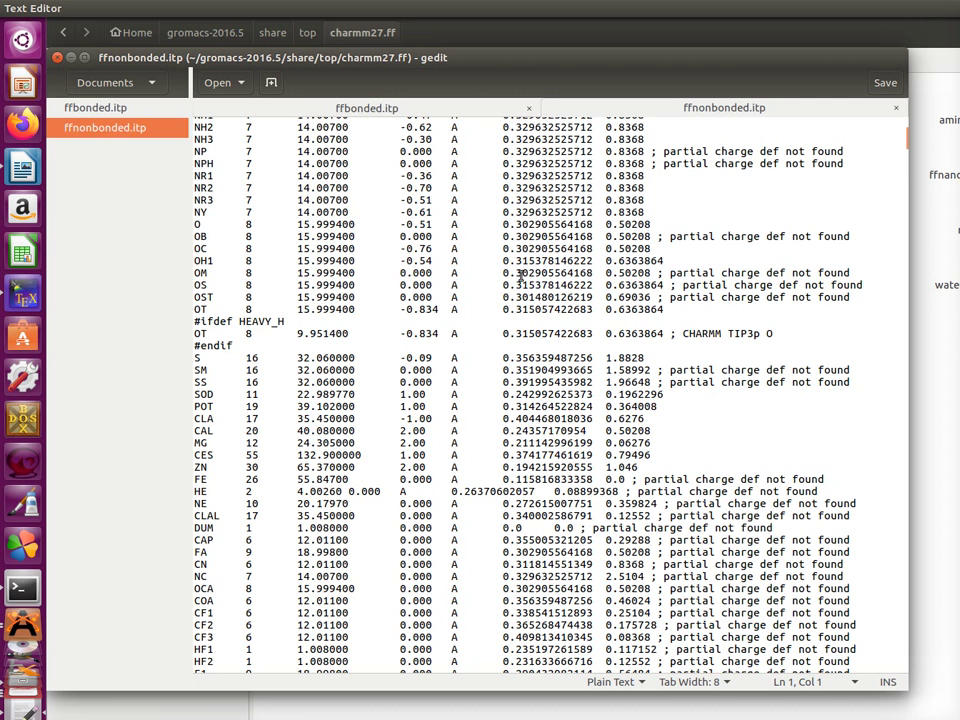
scroll(390, 205, "down", 15)
scroll(530, 270, "down", 10)
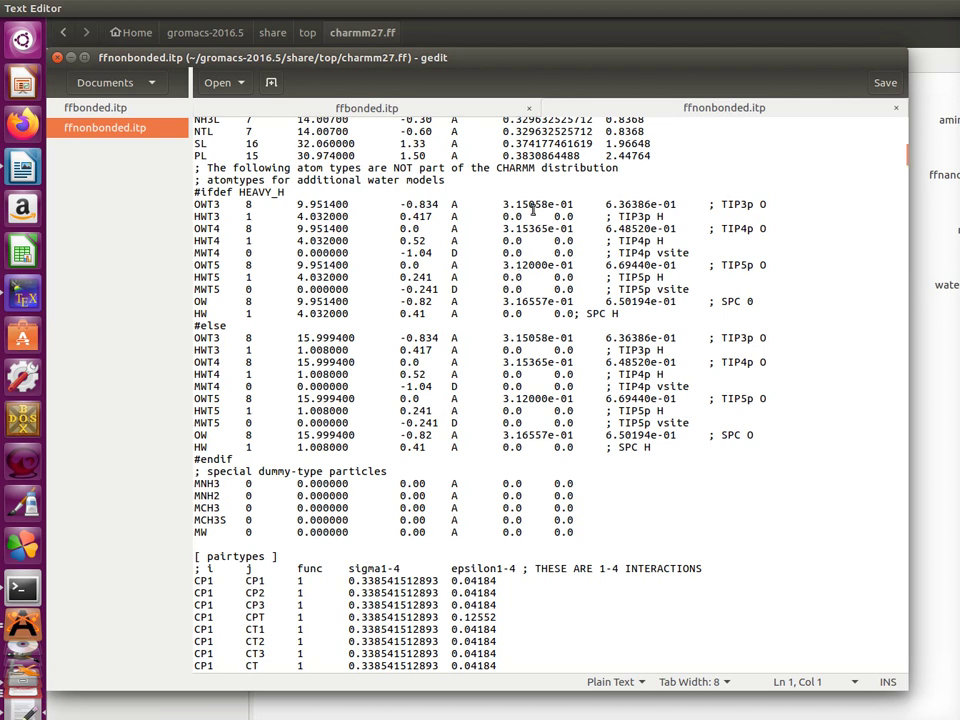
scroll(516, 311, "down", 15)
scroll(515, 309, "down", 20)
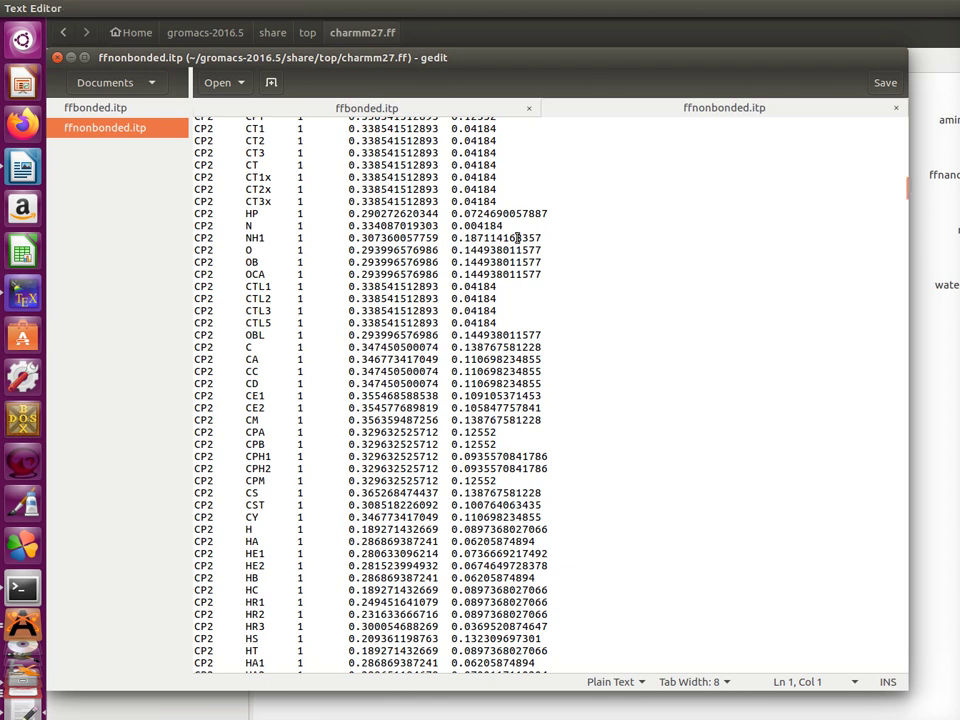
Step: Go up to the top folder and open amber94.ff to see its .rtp and .itp files
left_click(308, 32)
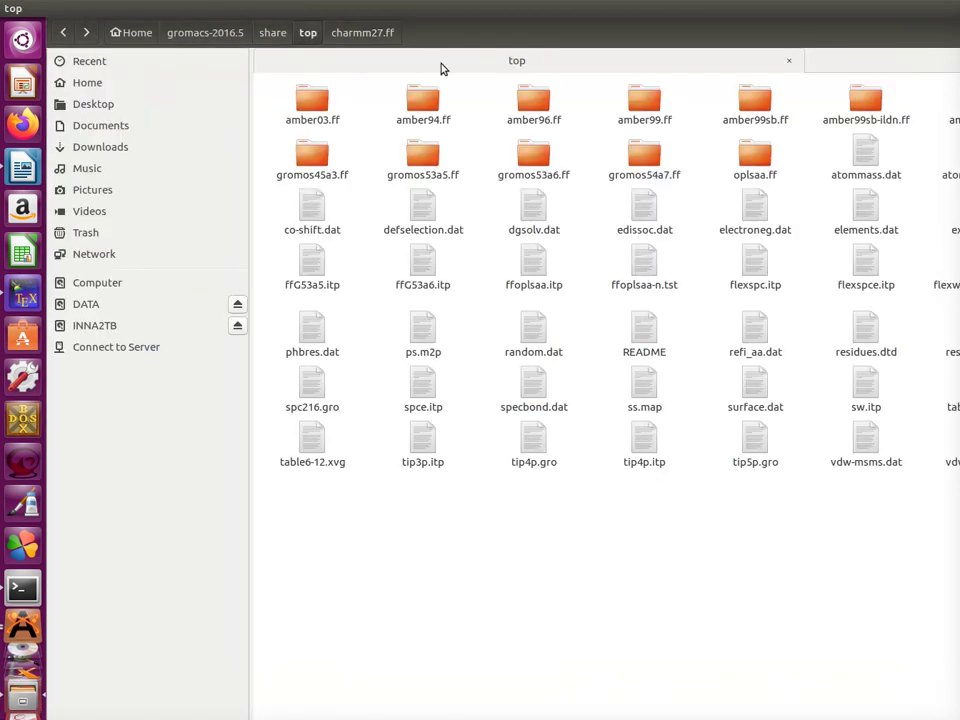
double_click(422, 100)
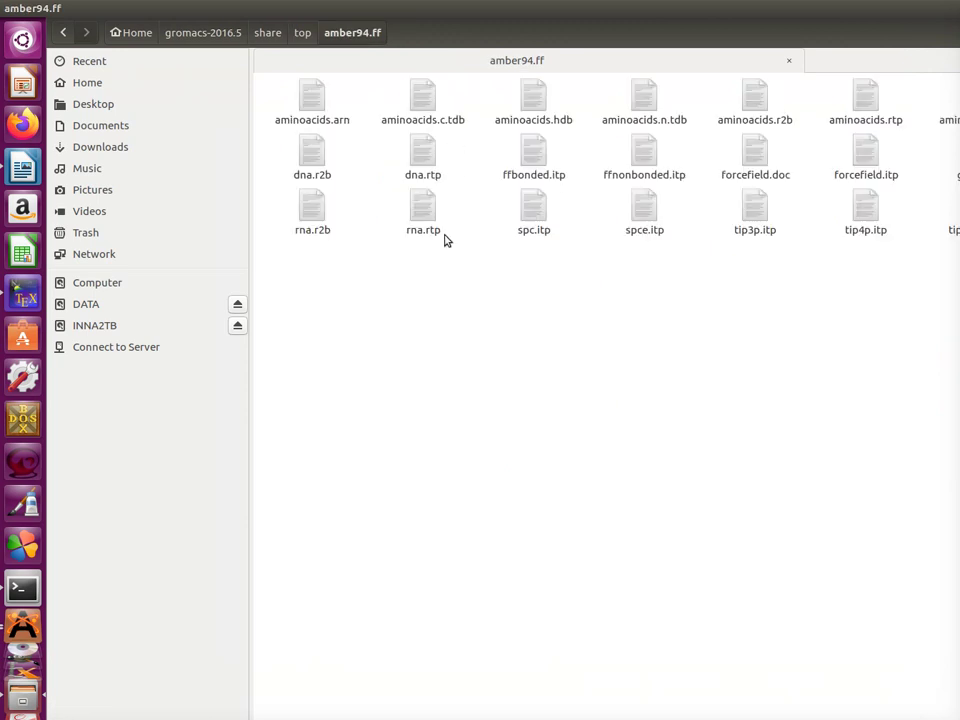